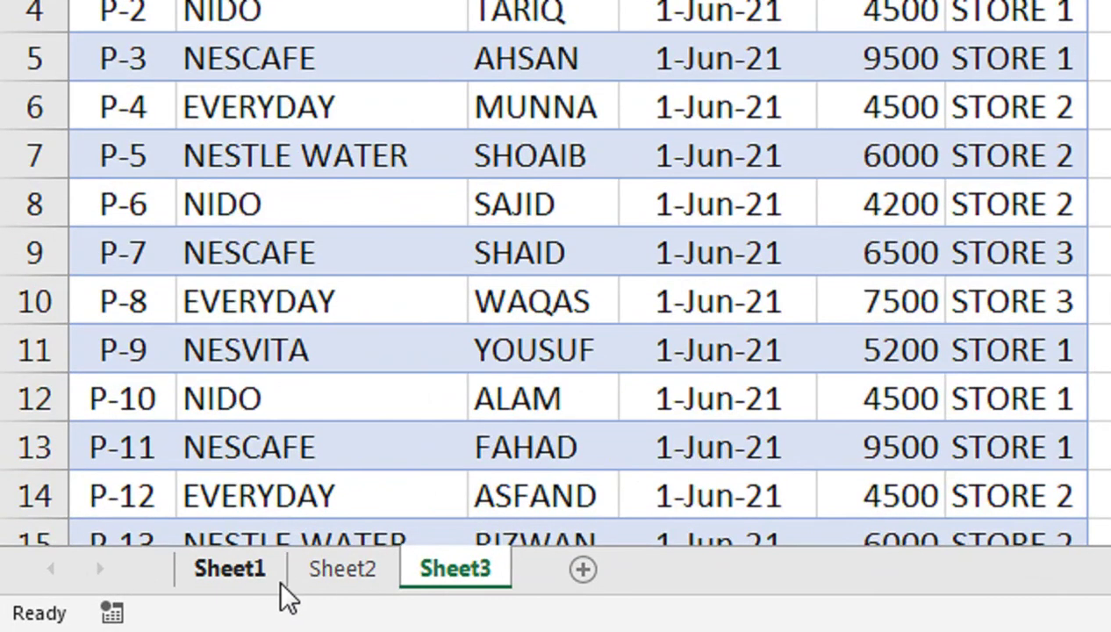
Review the sales tables on Sheet1, Sheet2 and Sheet3.
left_click(130, 602)
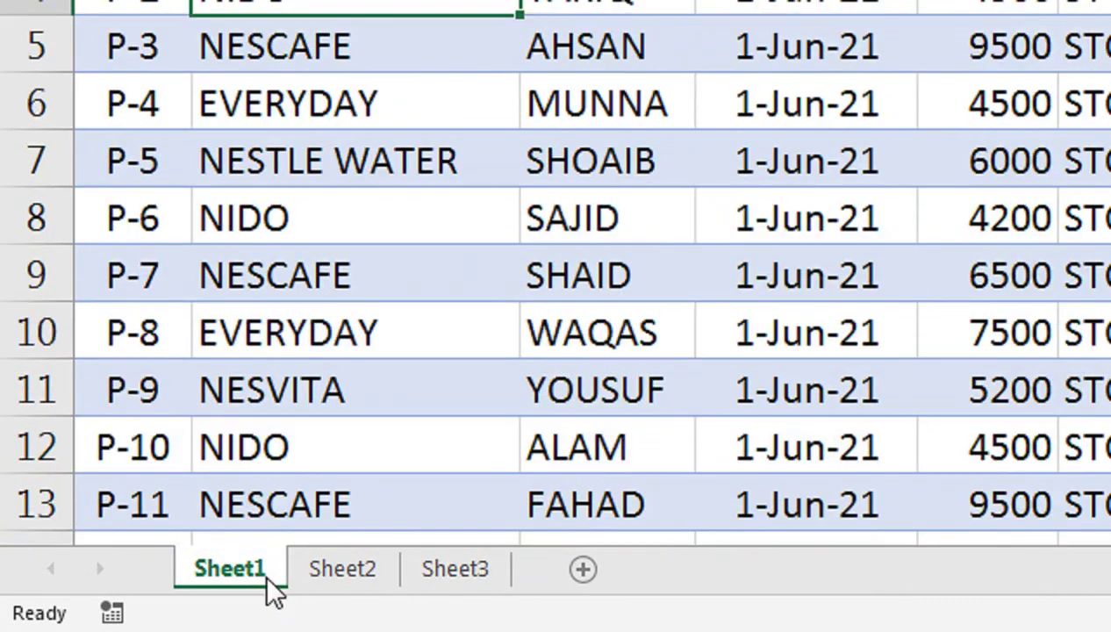
left_click(325, 578)
left_click(444, 576)
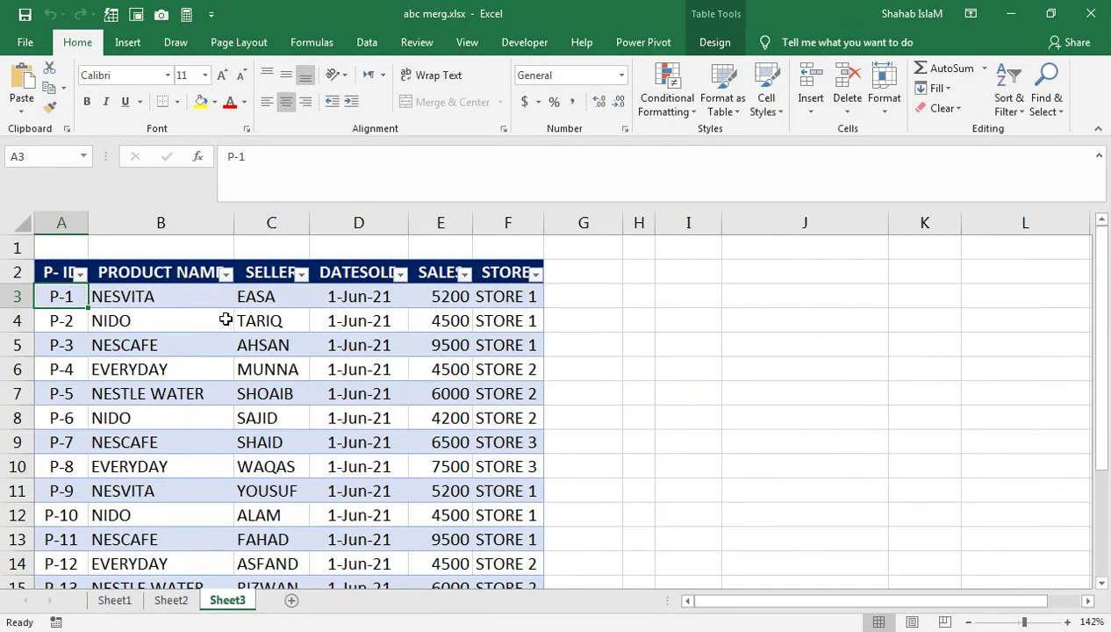
Select the Sheet3 data A2:E7, browse table commands and styles, and reveal the name Table3 in Design.
left_click(60, 272)
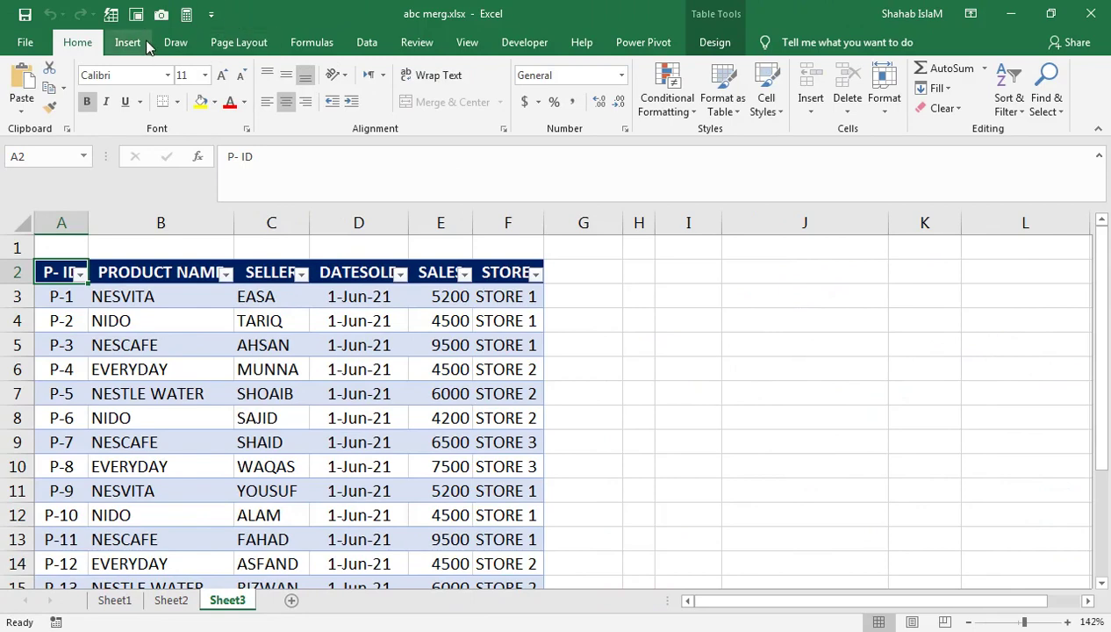
left_click(143, 44)
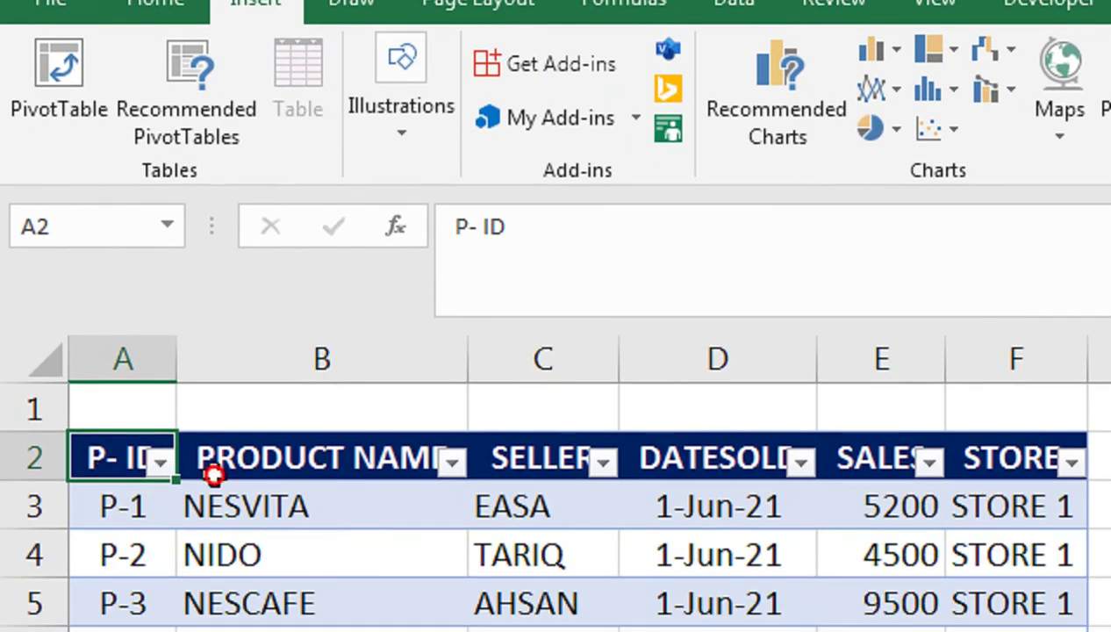
left_click_drag(133, 474, 882, 628)
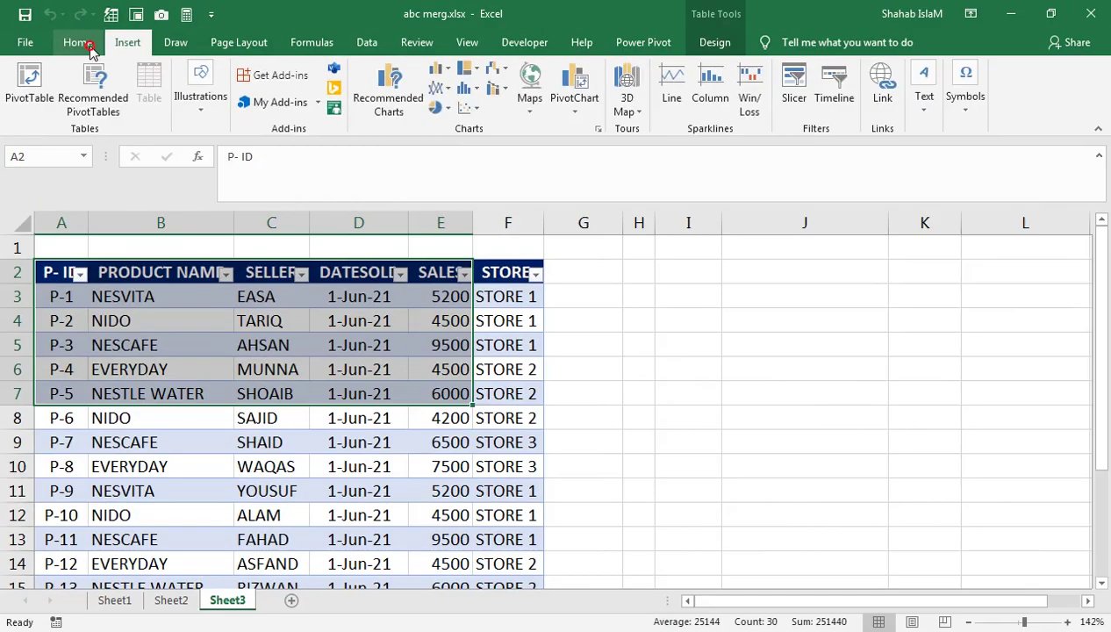
left_click(155, 84)
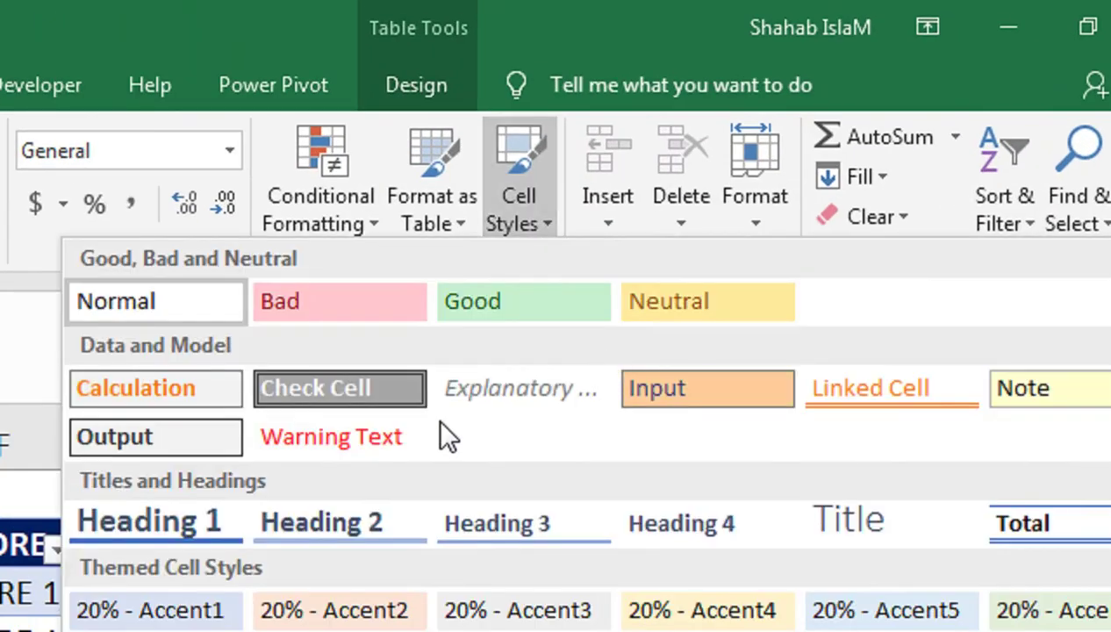
left_click(458, 221)
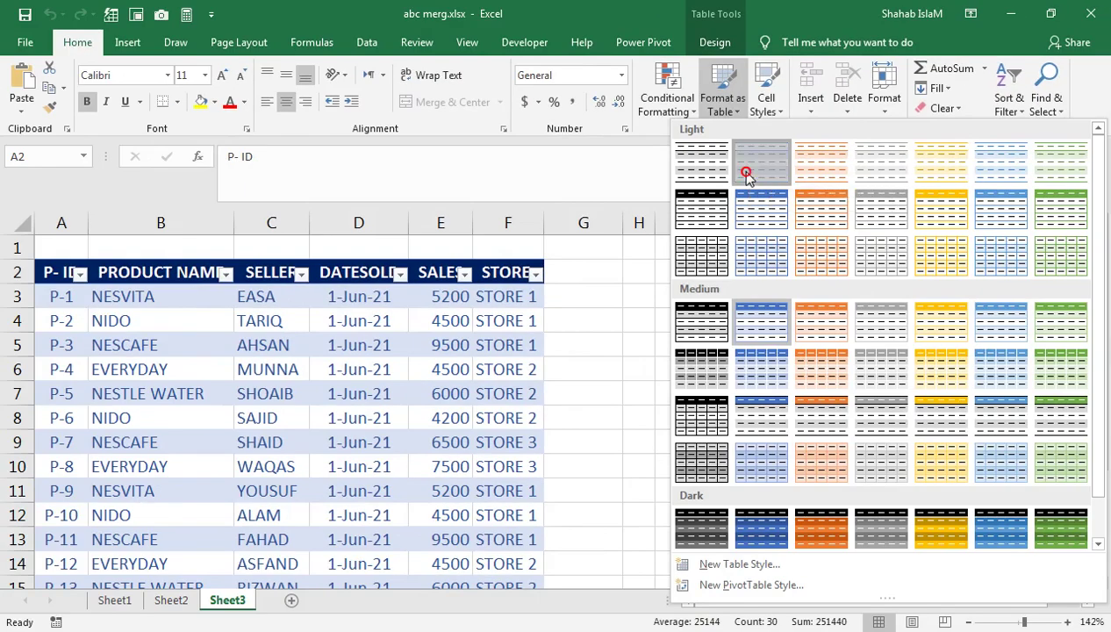
left_click(747, 179)
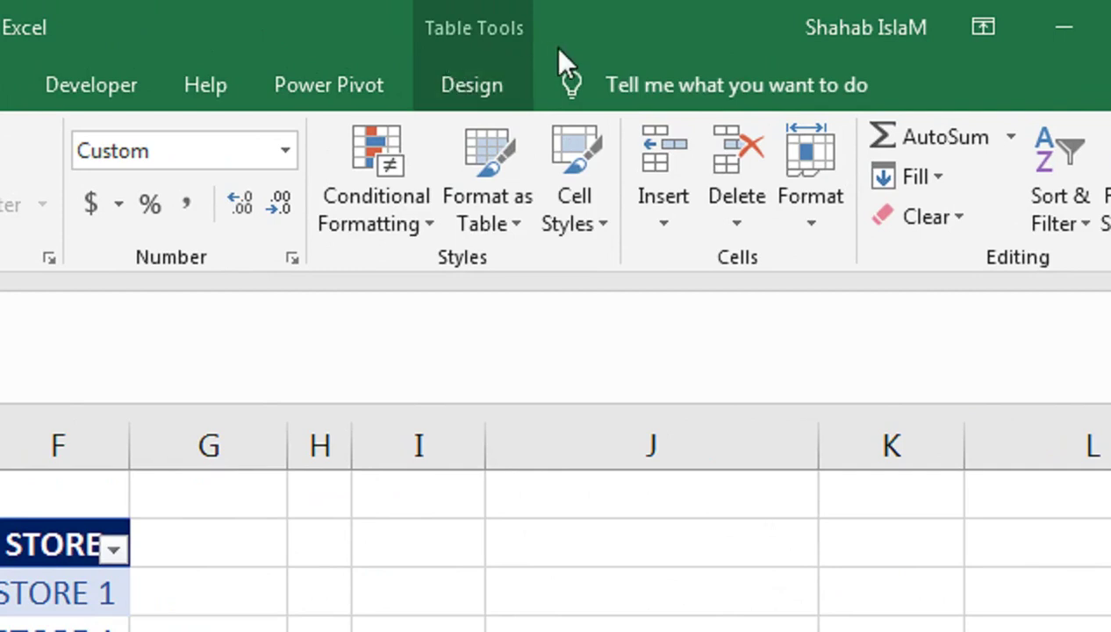
left_click(465, 85)
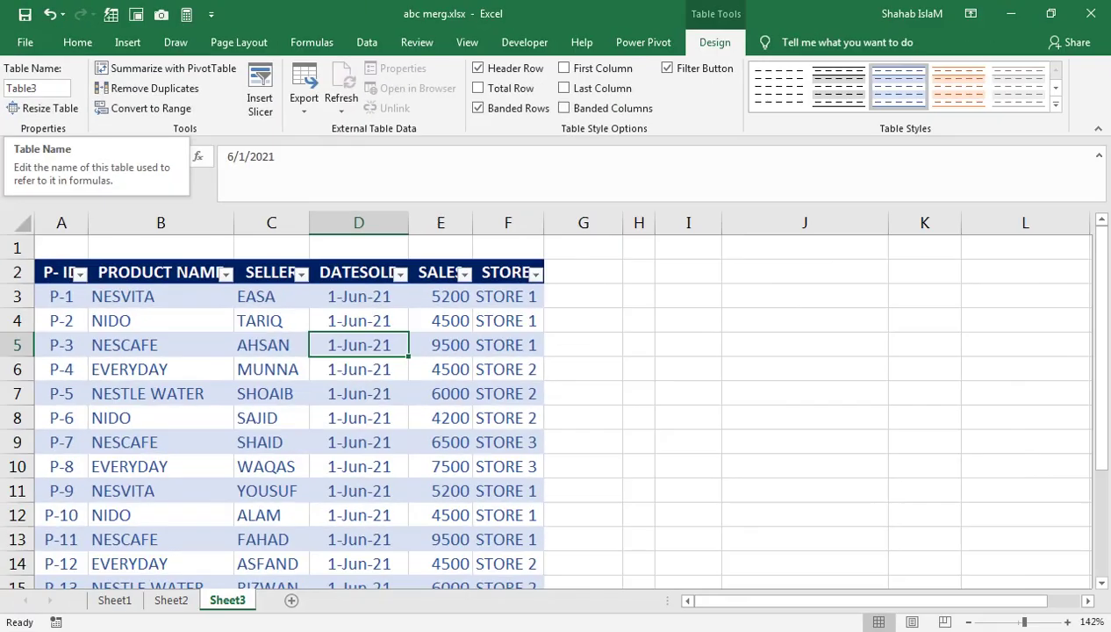
Confirm the Sheet2 table is Table2 and the Sheet1 table is Table1, then select a Table1 cell.
left_click(171, 600)
left_click(104, 272)
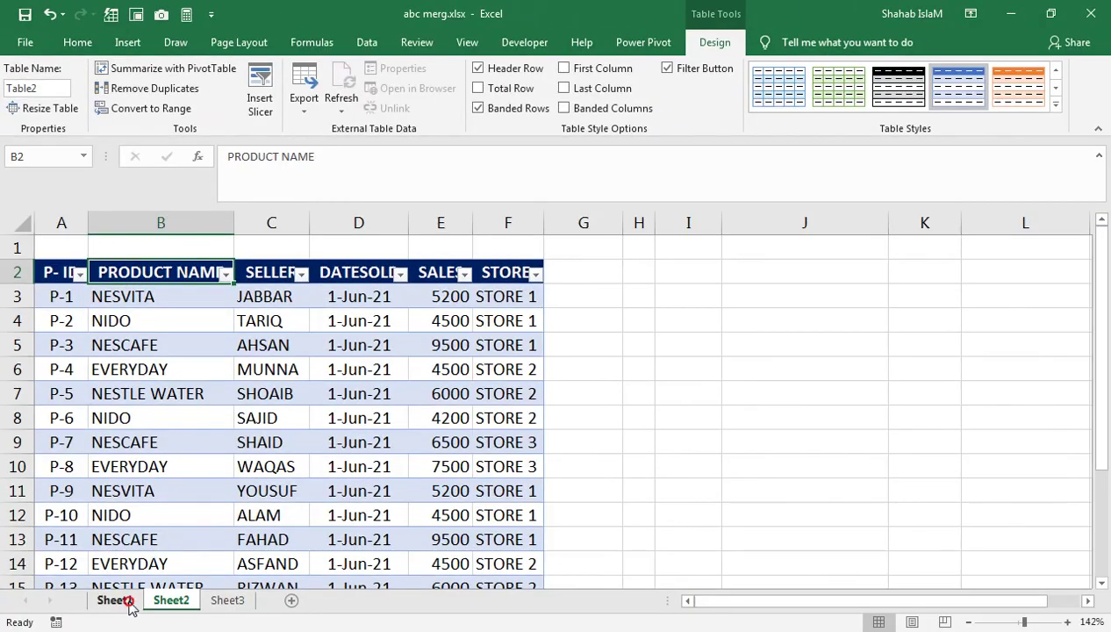
left_click(122, 601)
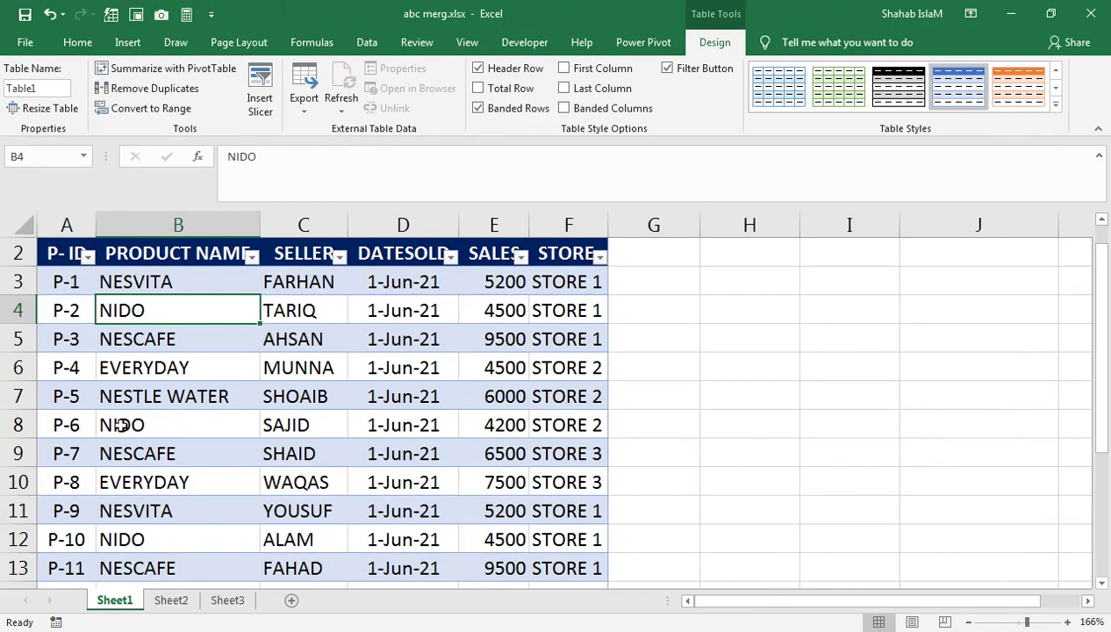
left_click(122, 425)
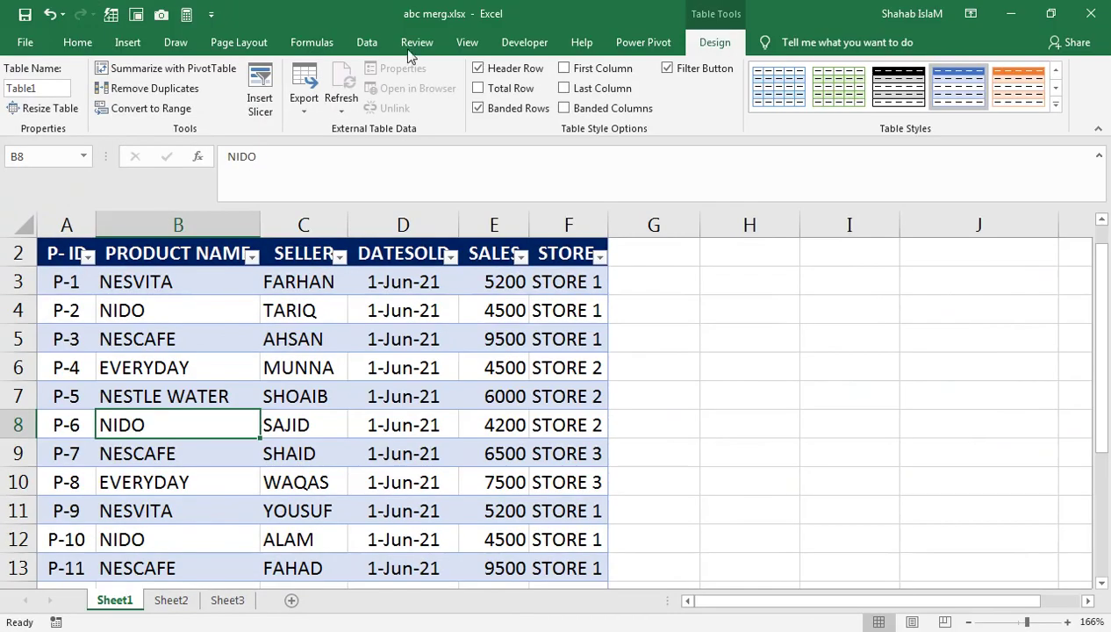
Load Table1 into Power Query via From Table/Range and delete its Changed Type step.
left_click(367, 42)
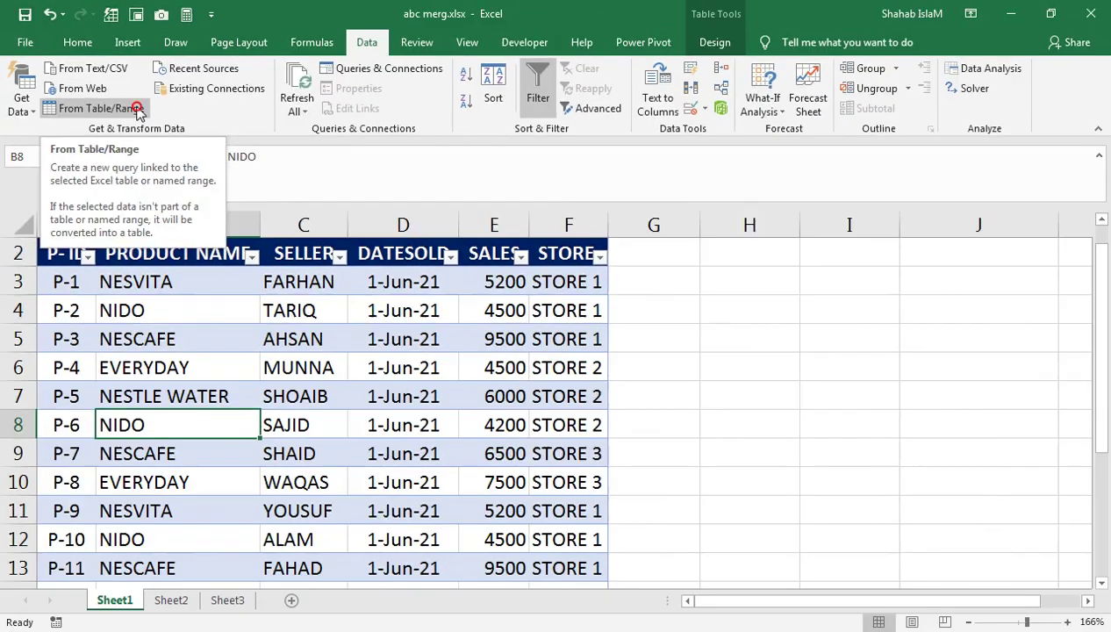
left_click(139, 109)
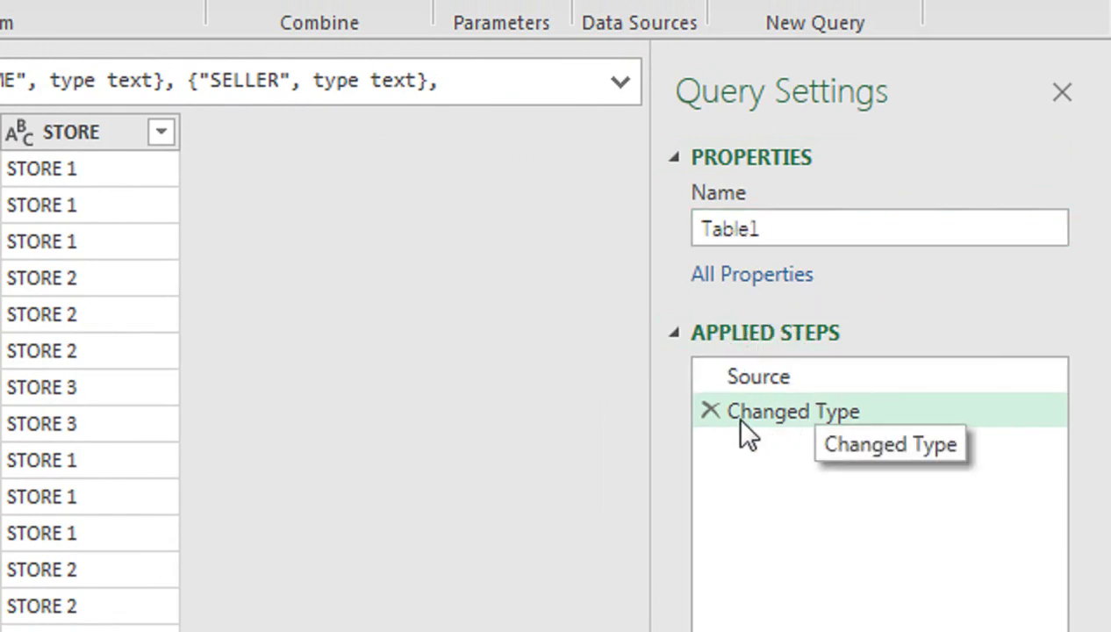
left_click(710, 412)
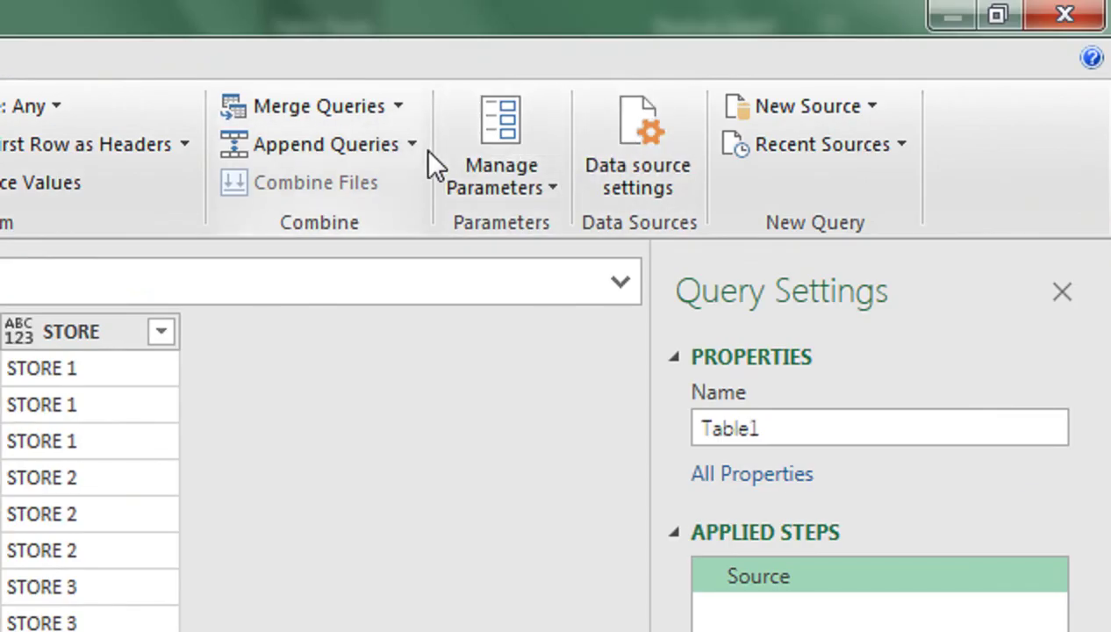
Append Table1 (Current) to Table1 as two tables, doubling the preview to 30 rows.
left_click(411, 145)
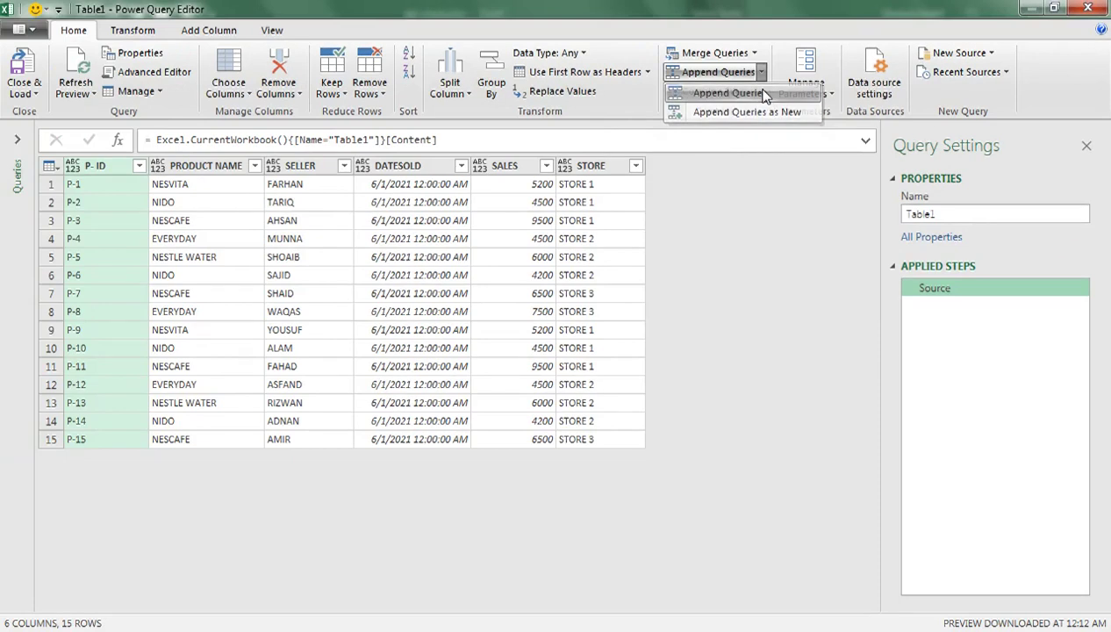
left_click(411, 188)
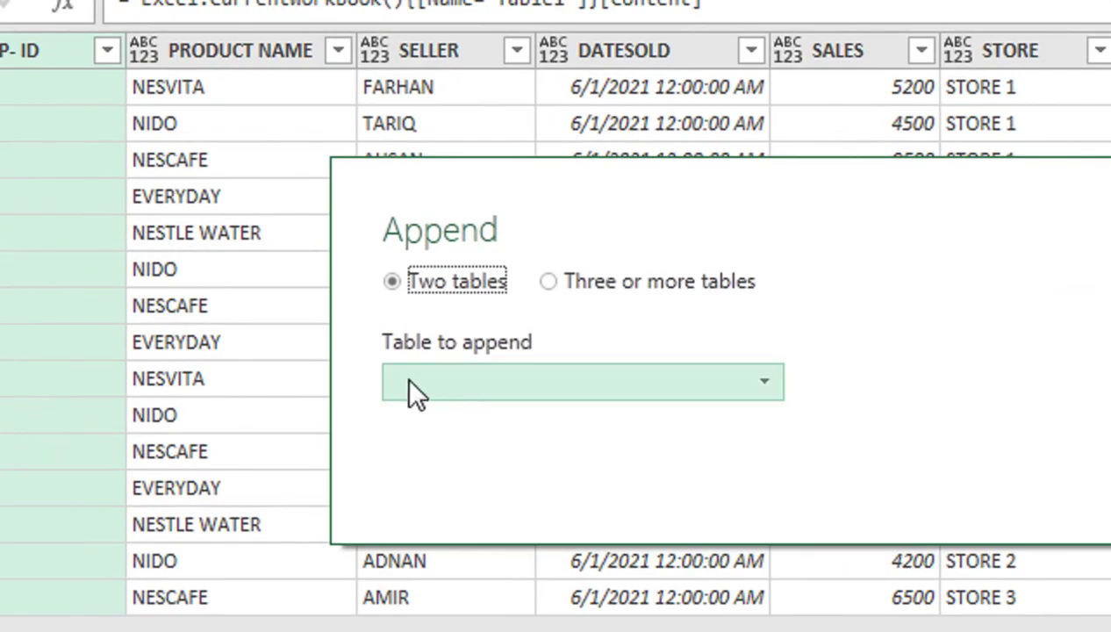
left_click(427, 379)
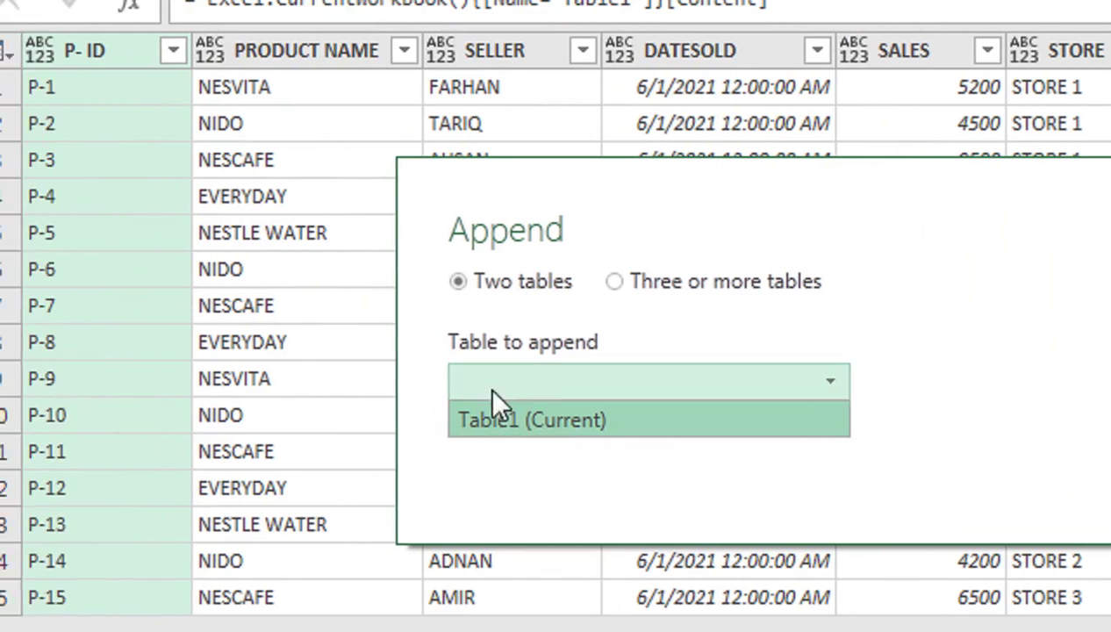
left_click(738, 420)
left_click(744, 378)
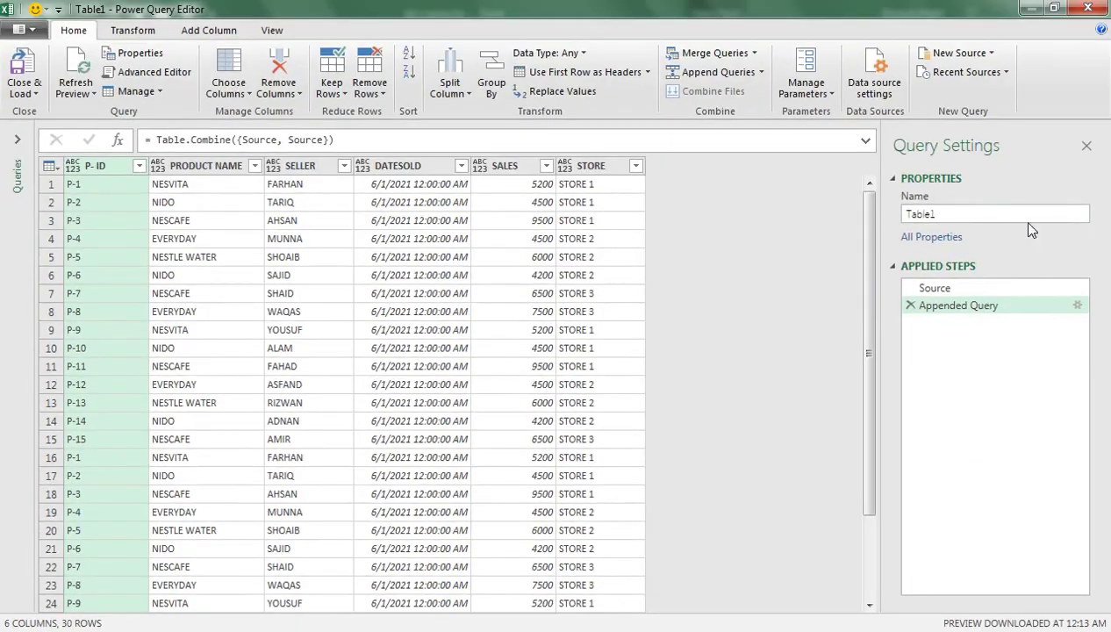
left_click_drag(872, 305, 786, 270)
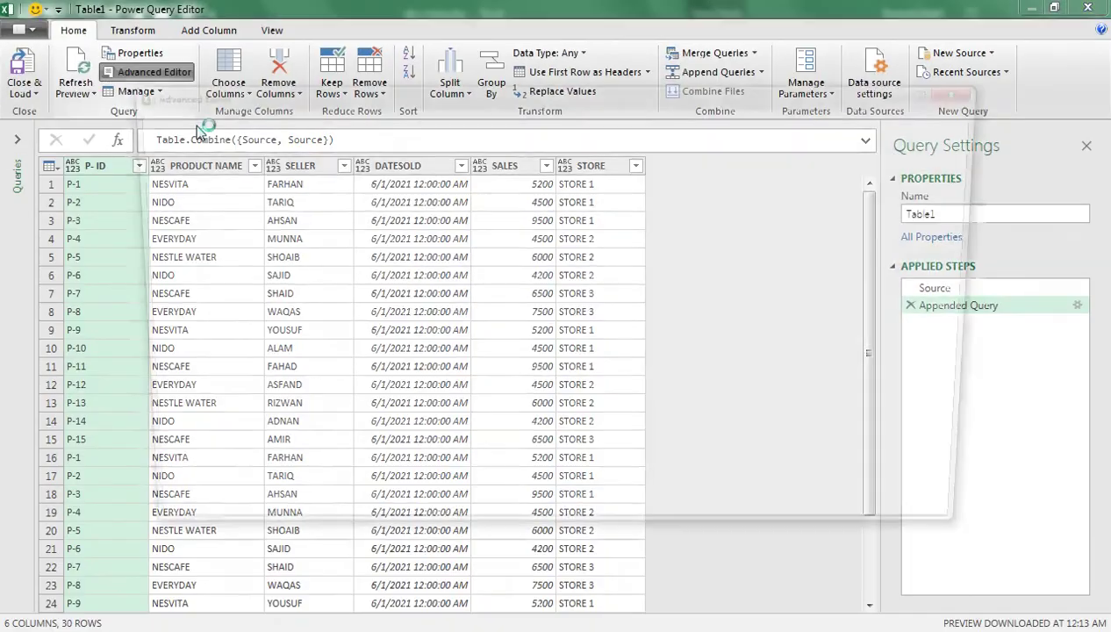
Open the Advanced Editor for the Table1 query and select its Source line.
left_click(251, 158)
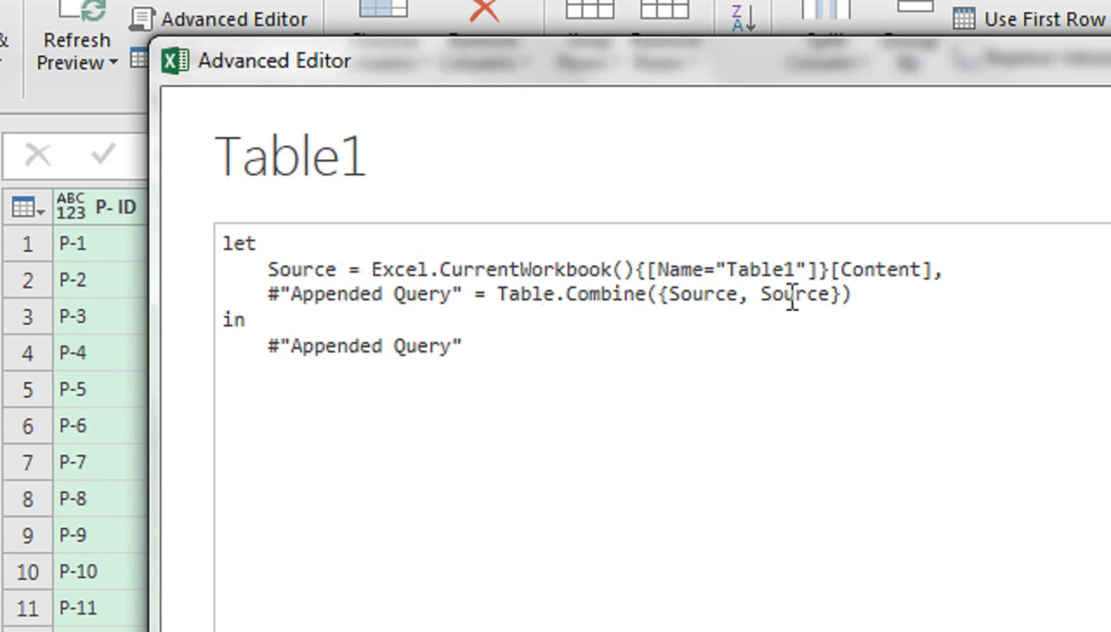
left_click_drag(946, 269, 277, 270)
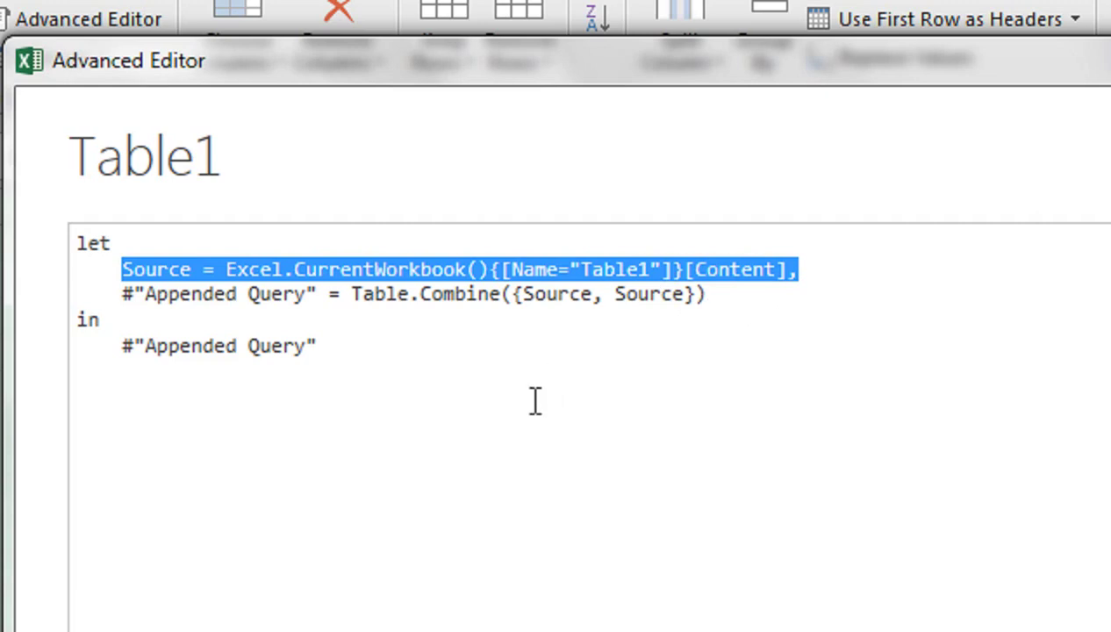
left_click(819, 276)
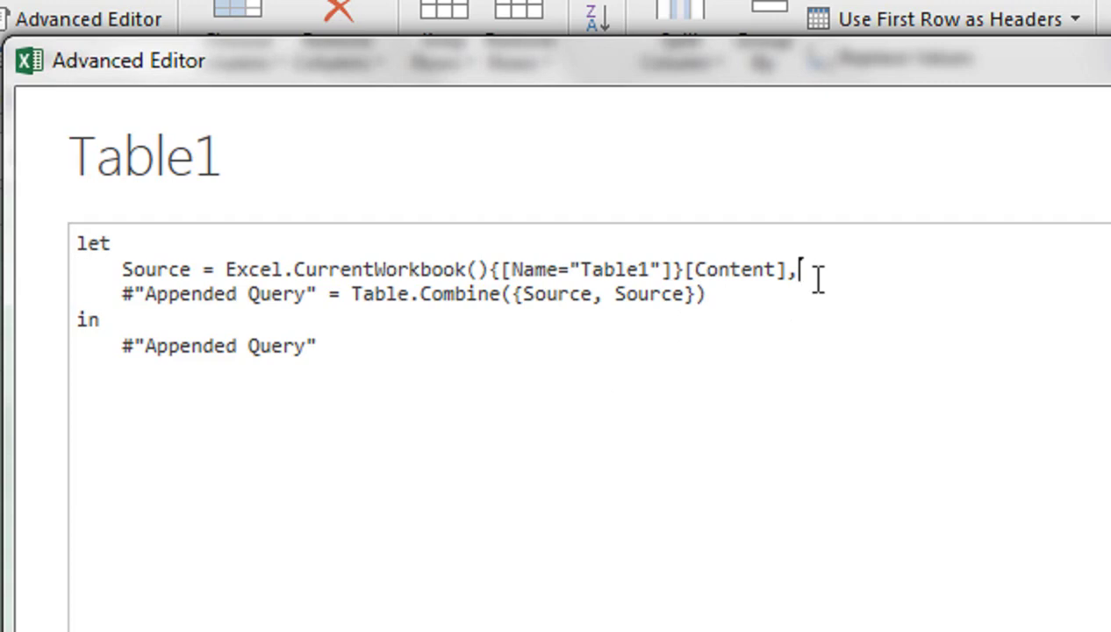
Paste two indented copies of the Source line beneath the original.
key("Return")
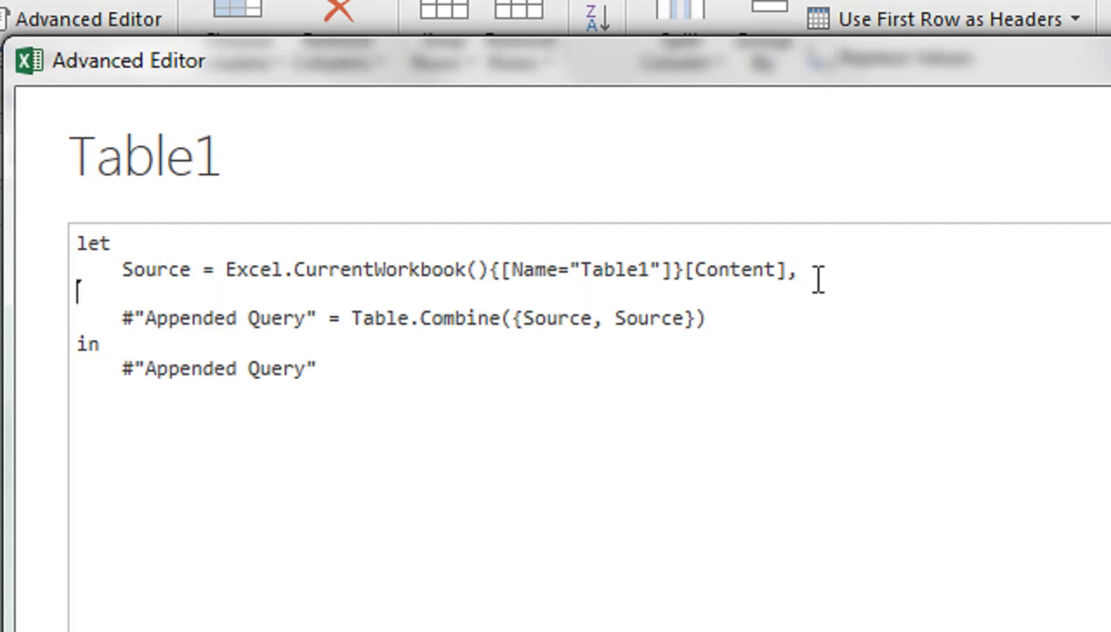
key("Tab")
type("Source = Excel.CurrentWorkbook(){[Name=\"Table1\"]}[Content],")
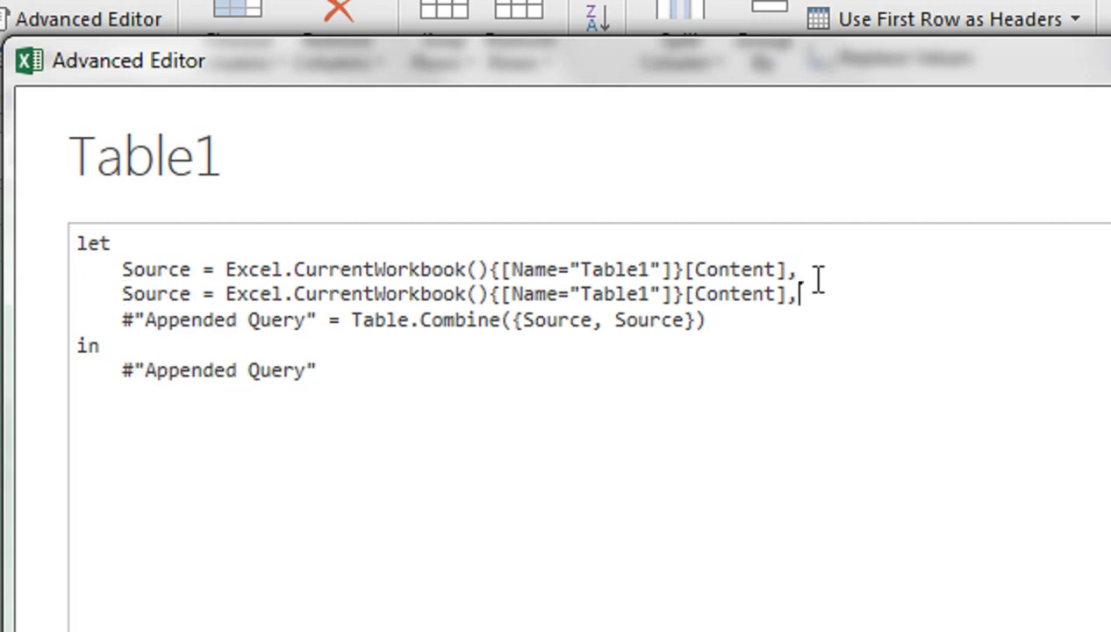
key("Return")
key("Tab")
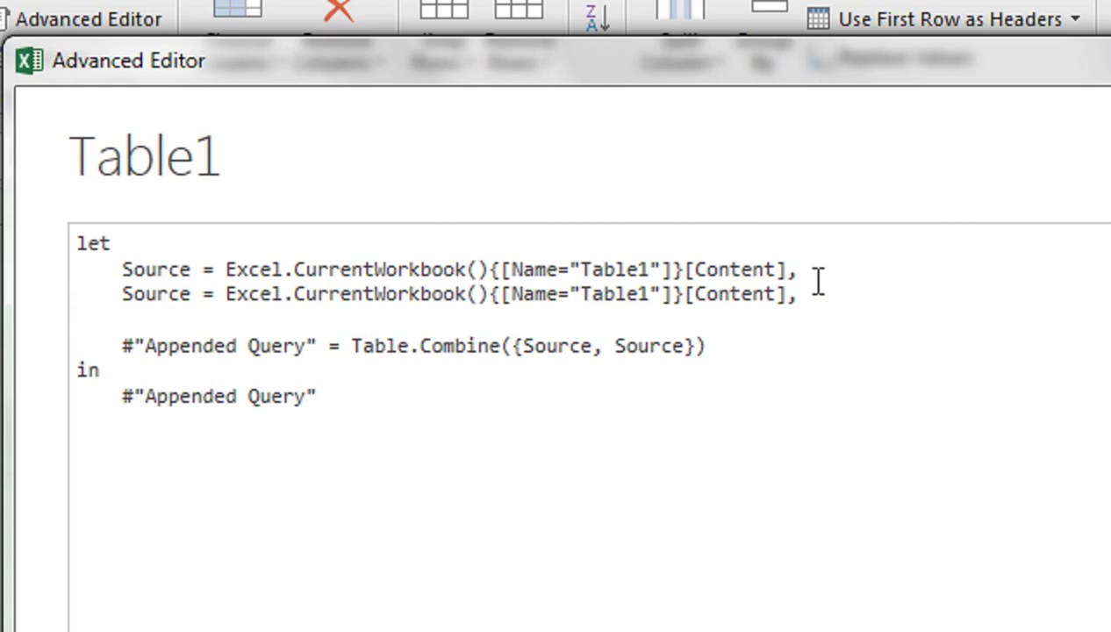
type("Source = Excel.CurrentWorkbook(){[Name=\"Table1\"]}[Content],")
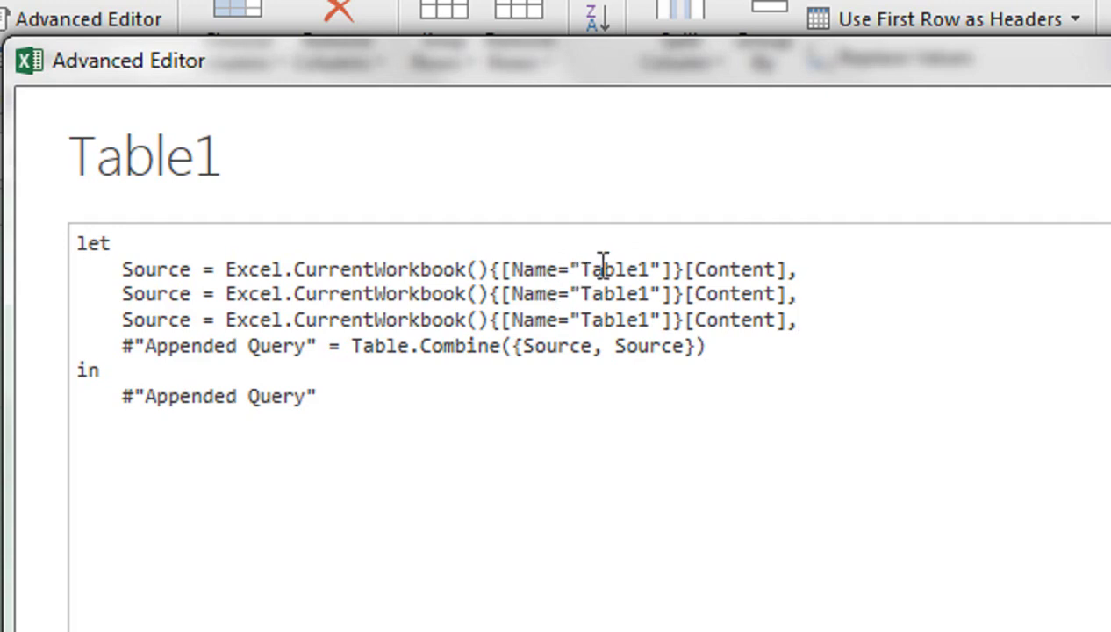
left_click(653, 295)
Point the second and third source lines to Table2 and Table3.
key("BackSpace")
type("2")
left_click(643, 322)
key("BackSpace")
type("3")
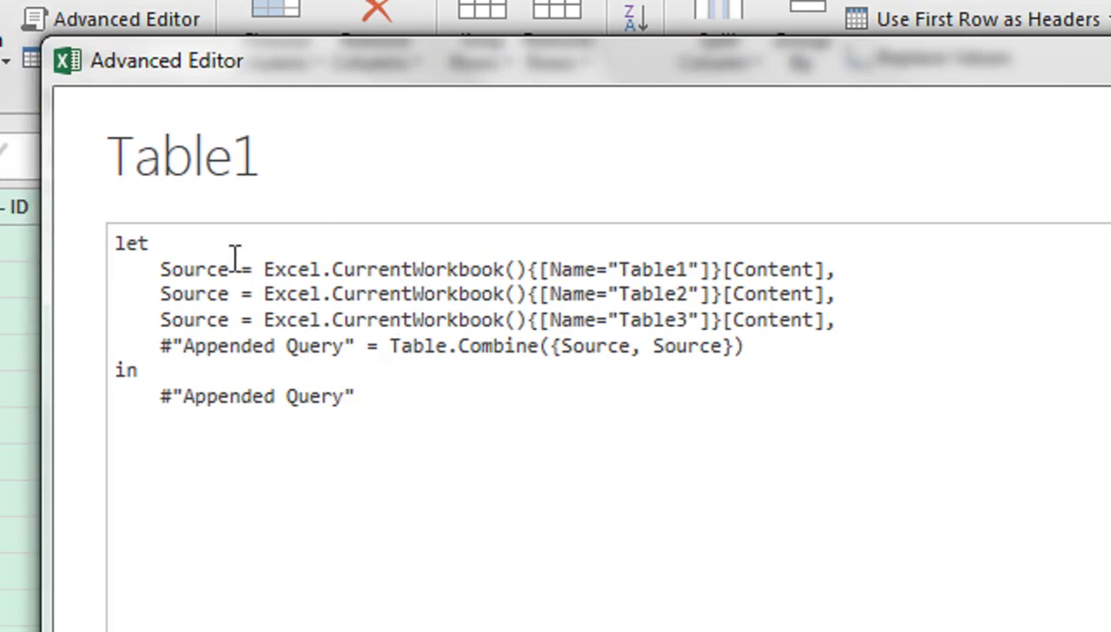
Rename the three source steps Source1, Source2 and Source3.
left_click(233, 268)
type("1")
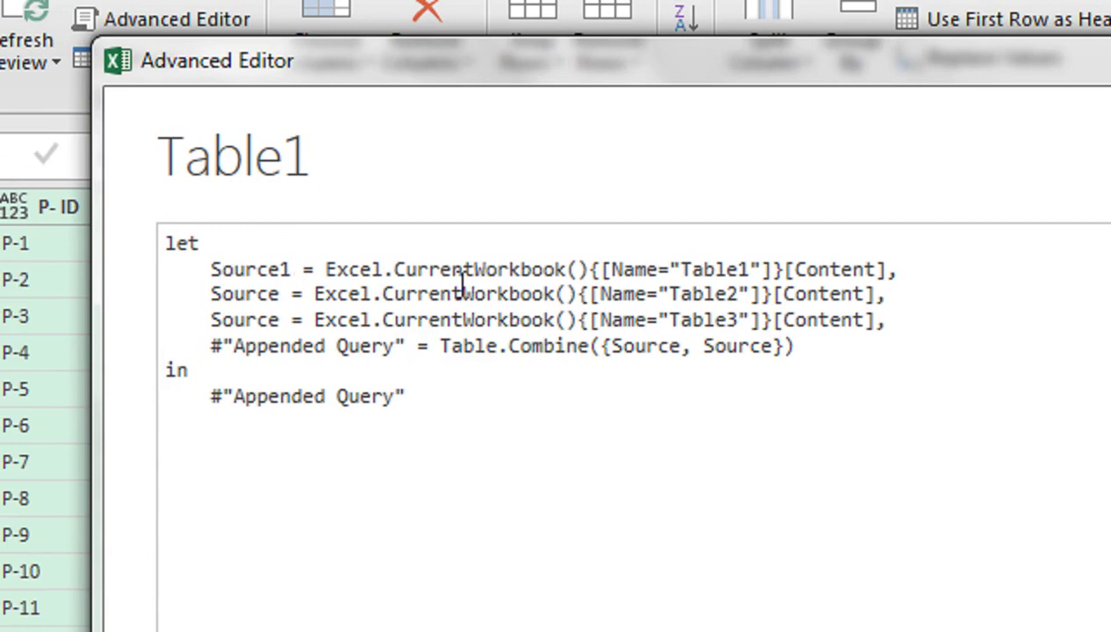
left_click(281, 294)
type("2")
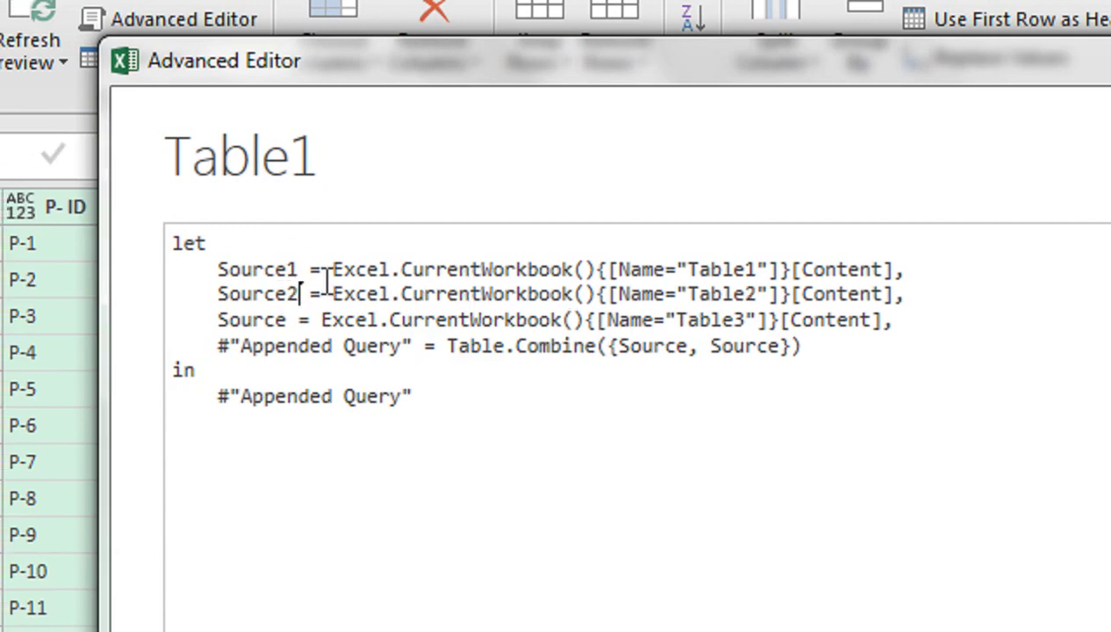
left_click(299, 319)
type("3")
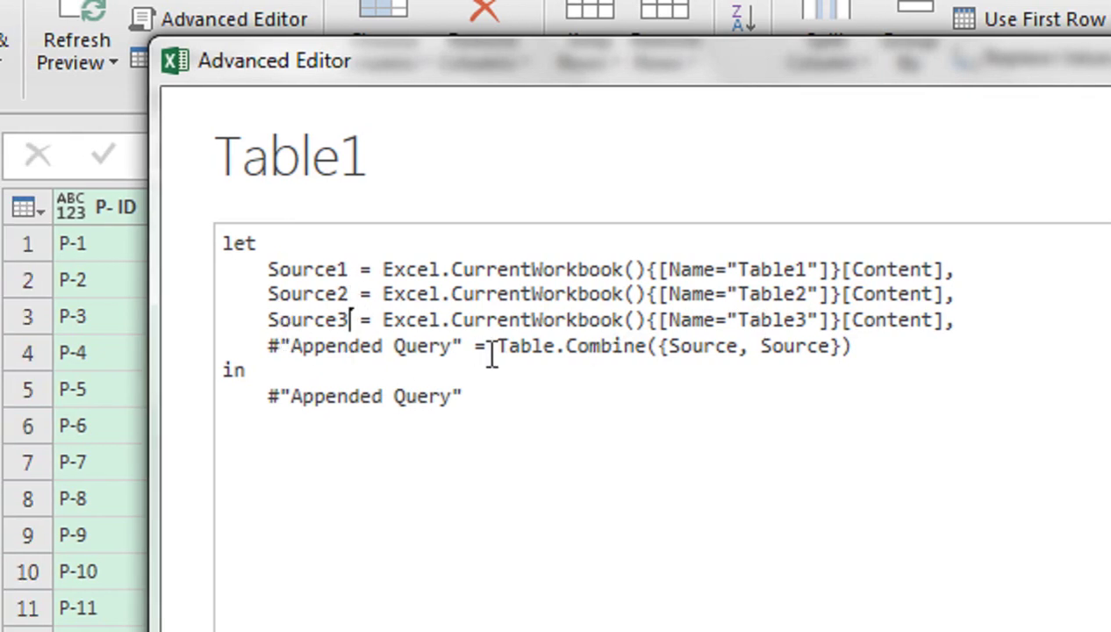
Change the Table.Combine list to {Source1, Source2, Source3}.
left_click(746, 346)
type("1")
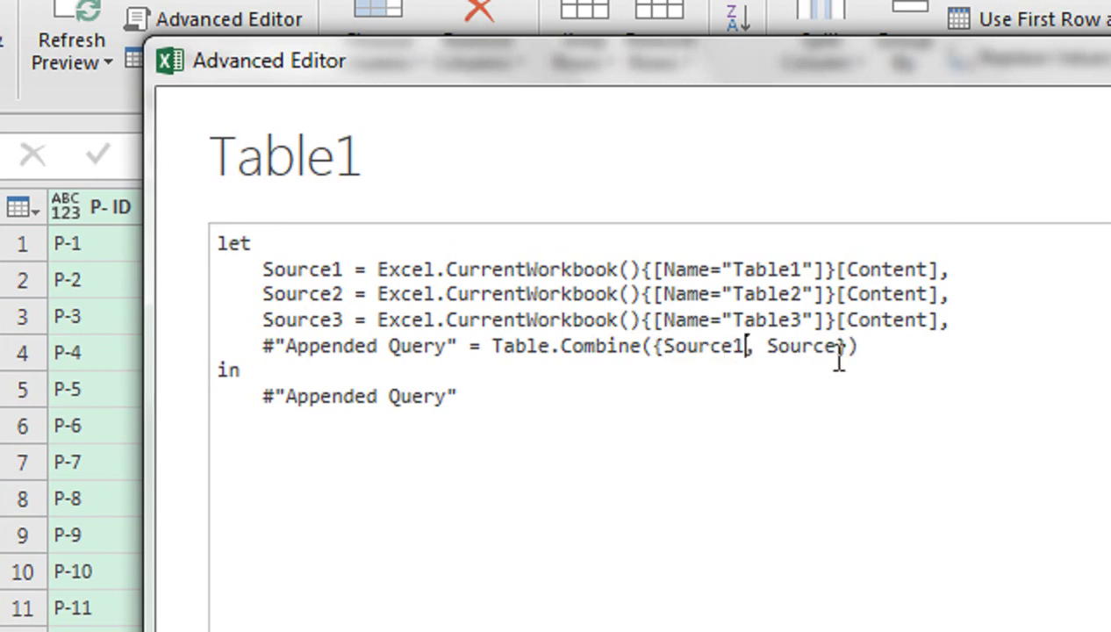
left_click(840, 348)
type("2,")
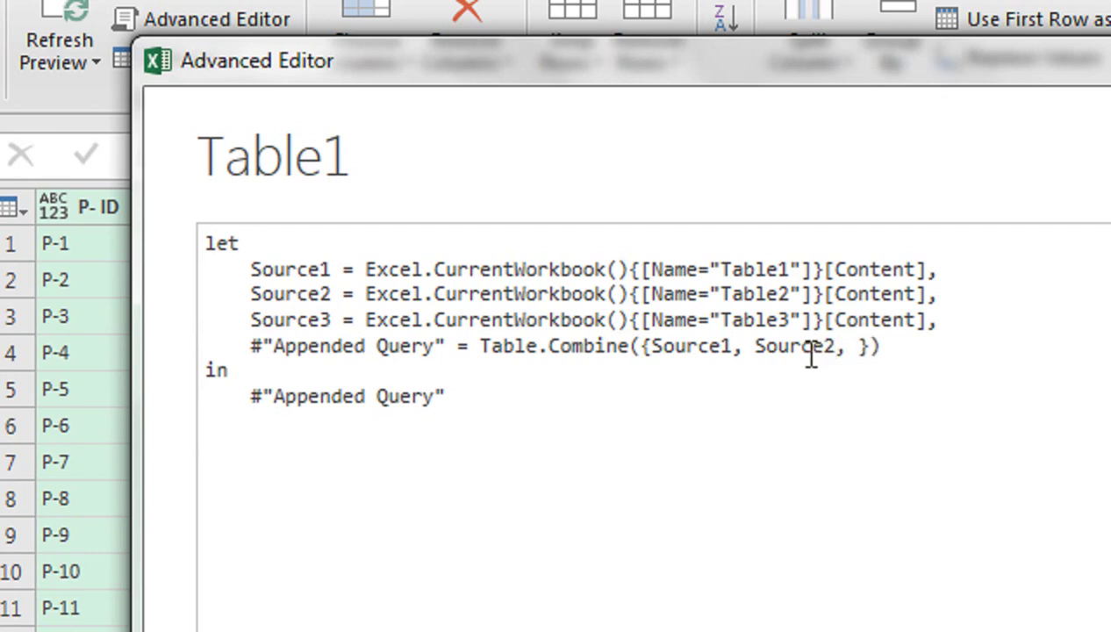
left_click_drag(834, 346, 753, 344)
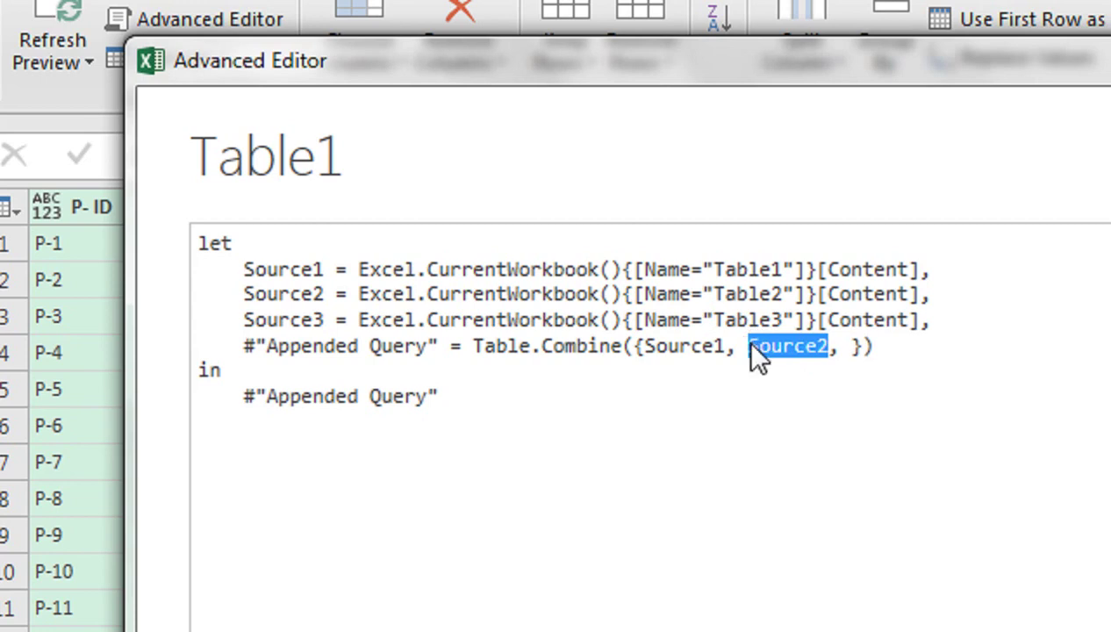
left_click(819, 345)
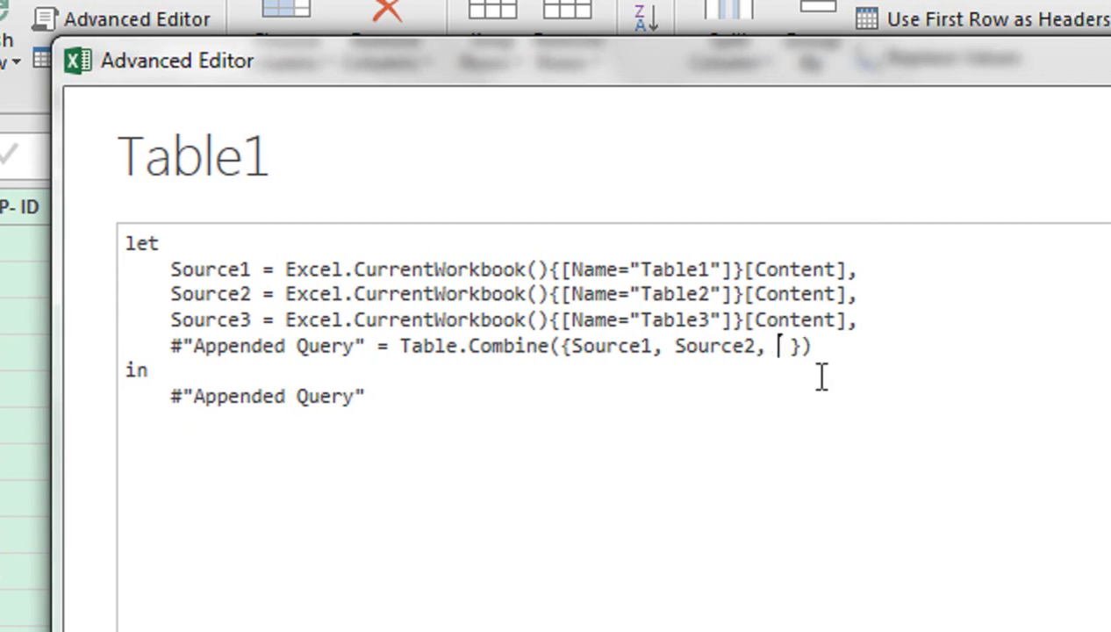
key("BackSpace")
type("Source2")
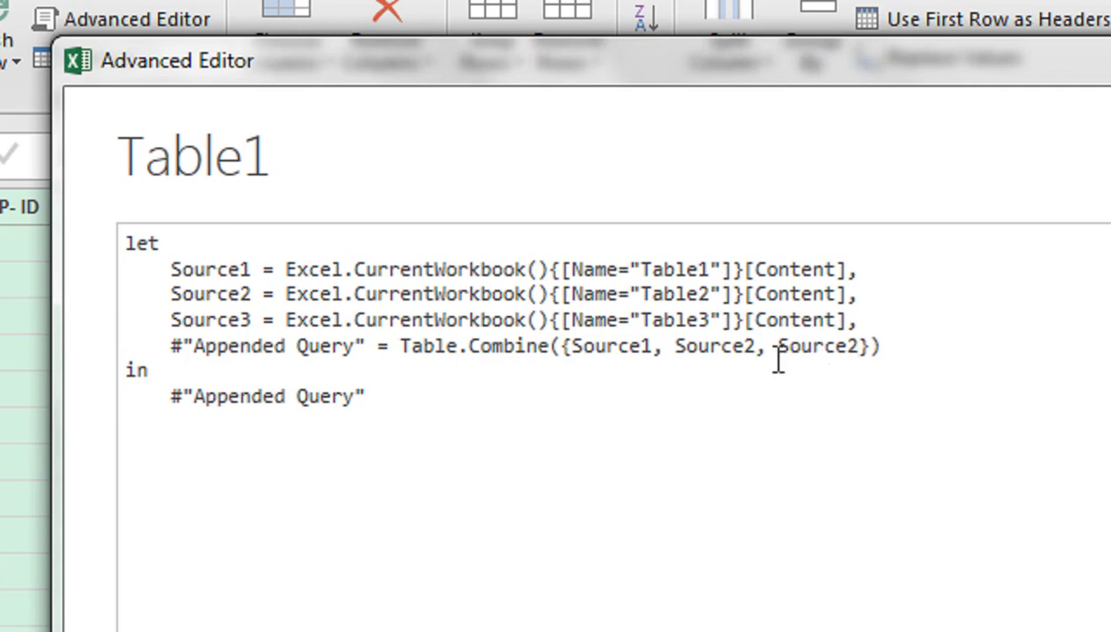
key("BackSpace")
type("3")
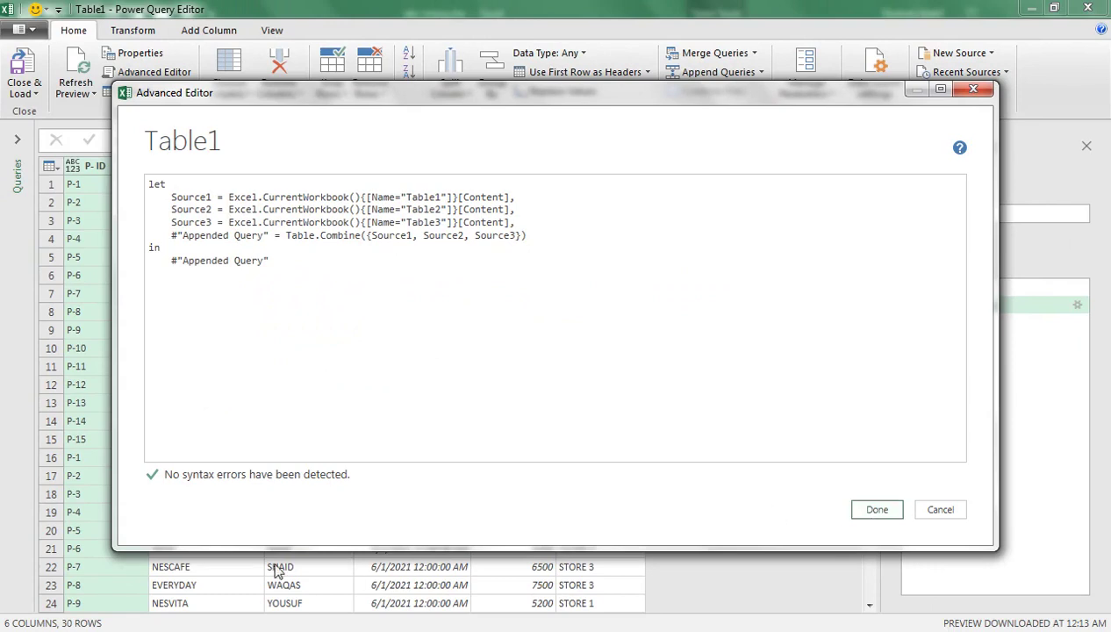
Check the preview behind the editor and apply the error-free code with Done.
left_click_drag(146, 94, 422, 200)
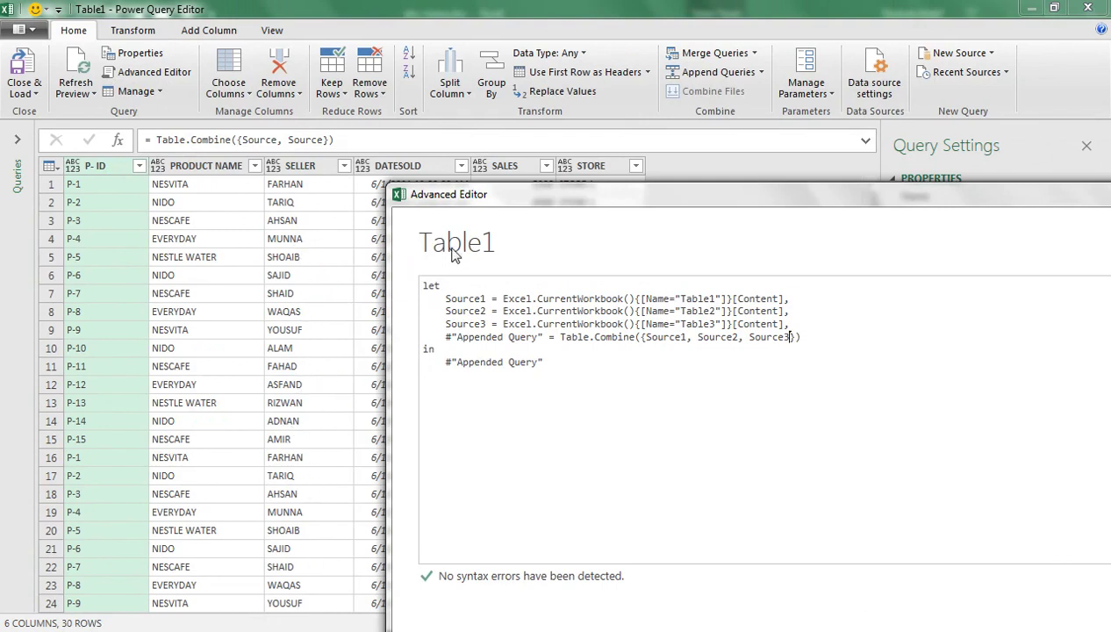
left_click_drag(482, 199, 273, 107)
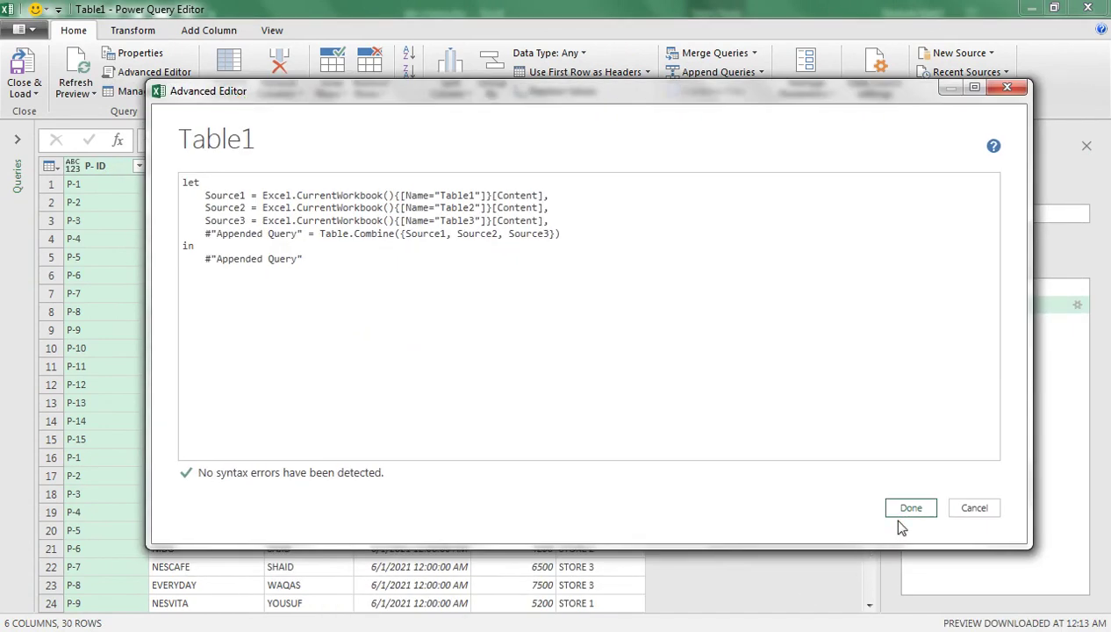
left_click(932, 519)
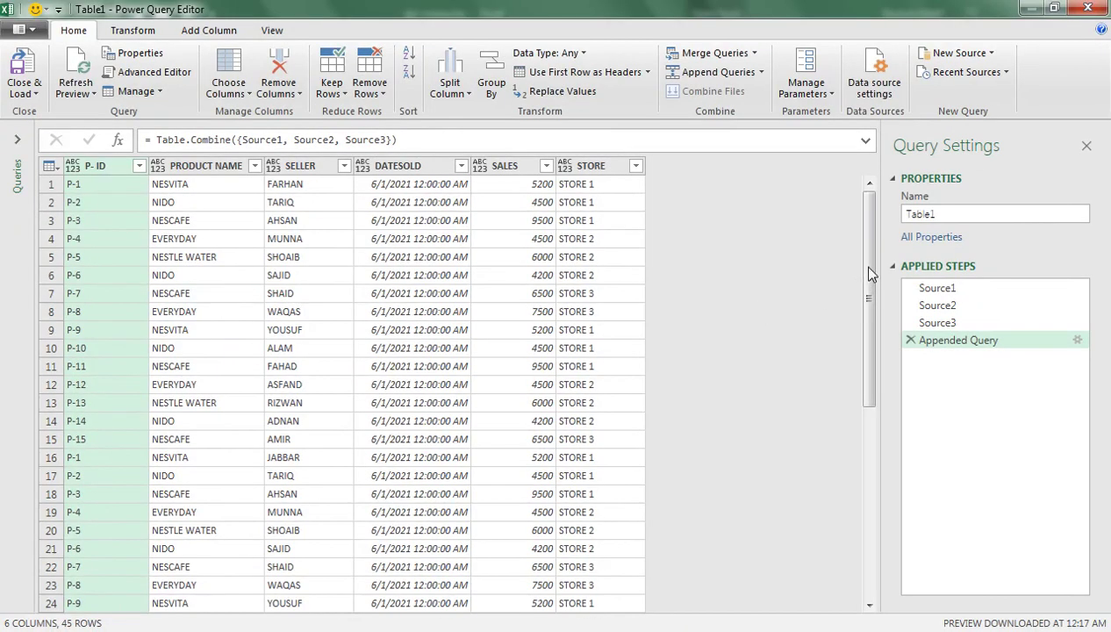
left_click_drag(869, 275, 867, 471)
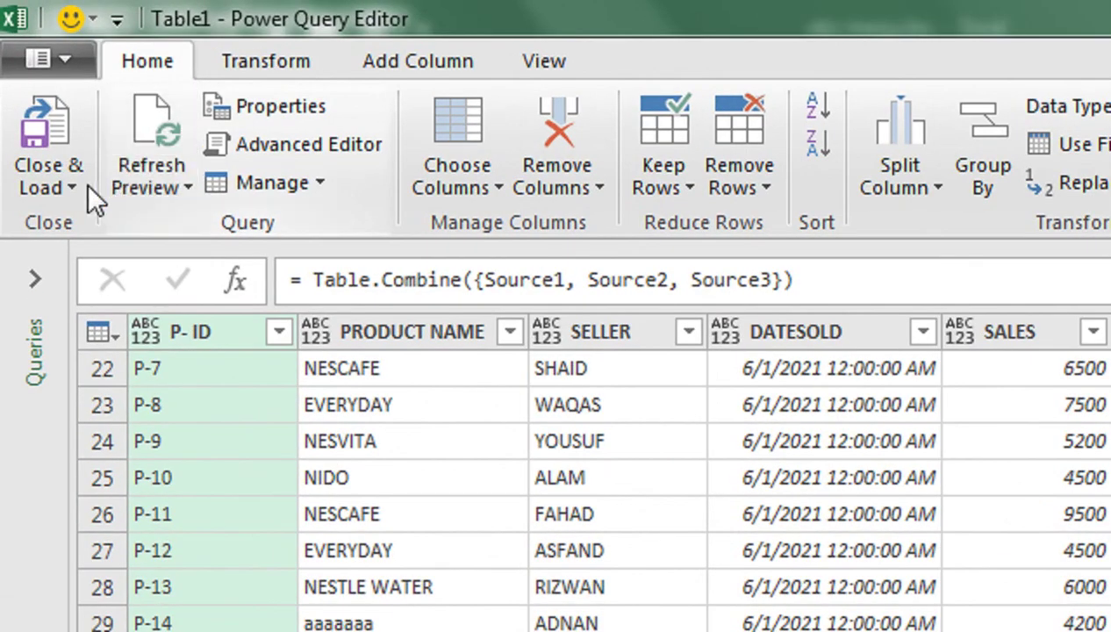
Start Close & Load To…, choose Existing worksheet, then cancel the import.
left_click(36, 92)
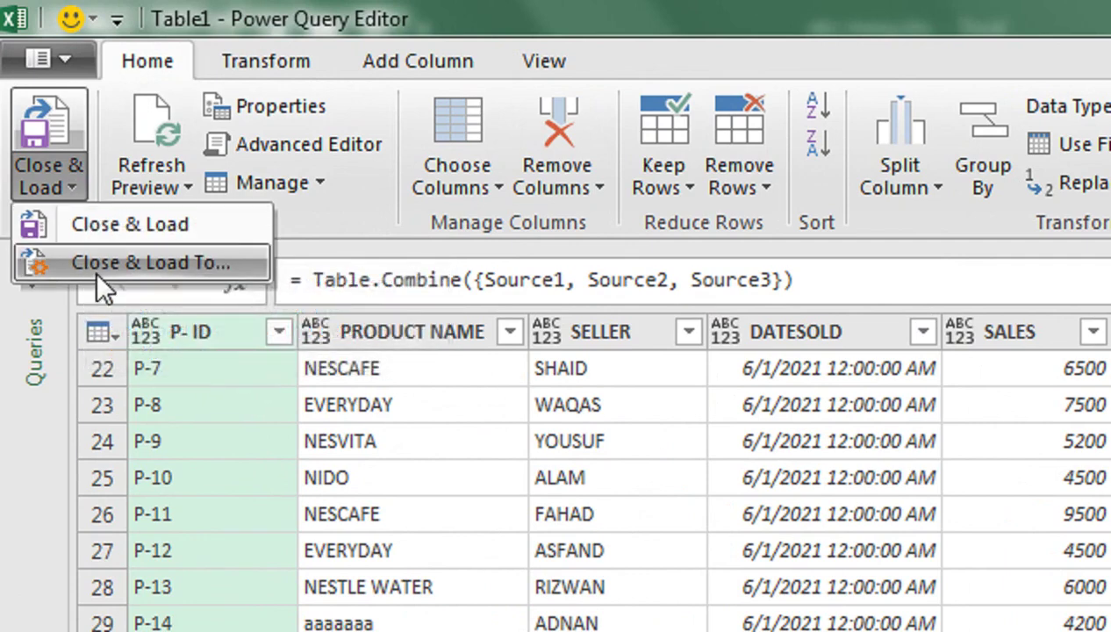
left_click(98, 276)
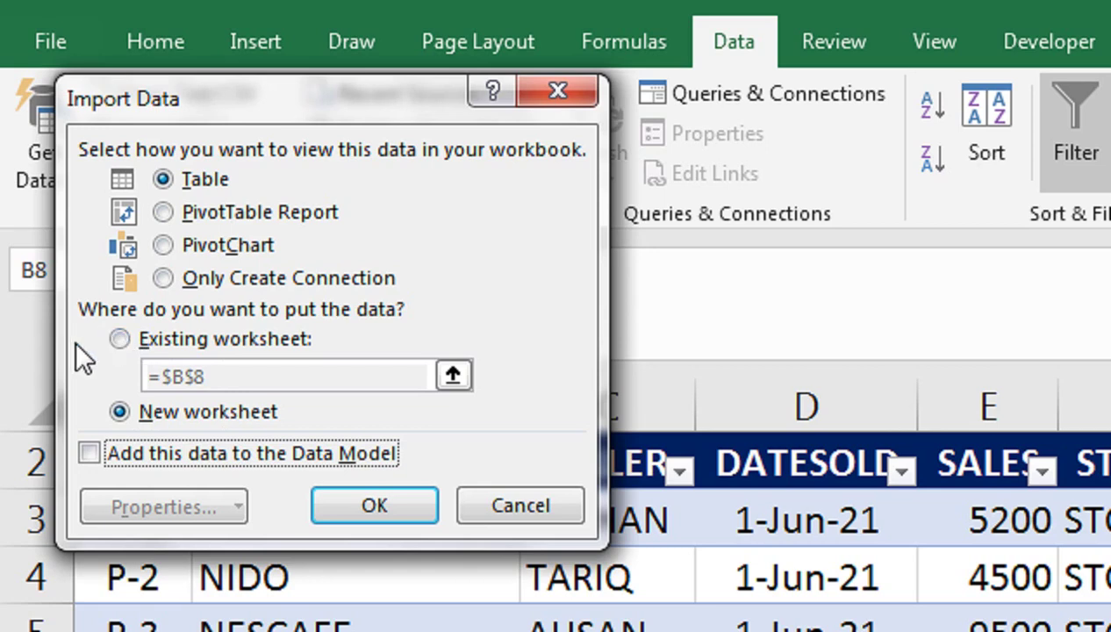
left_click(126, 337)
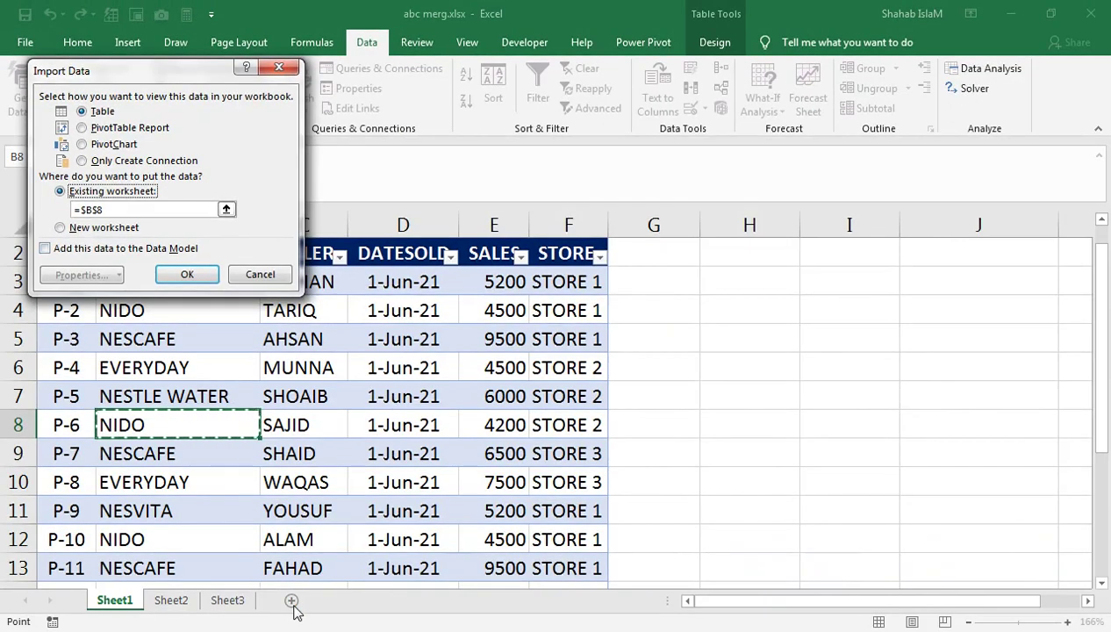
left_click(246, 276)
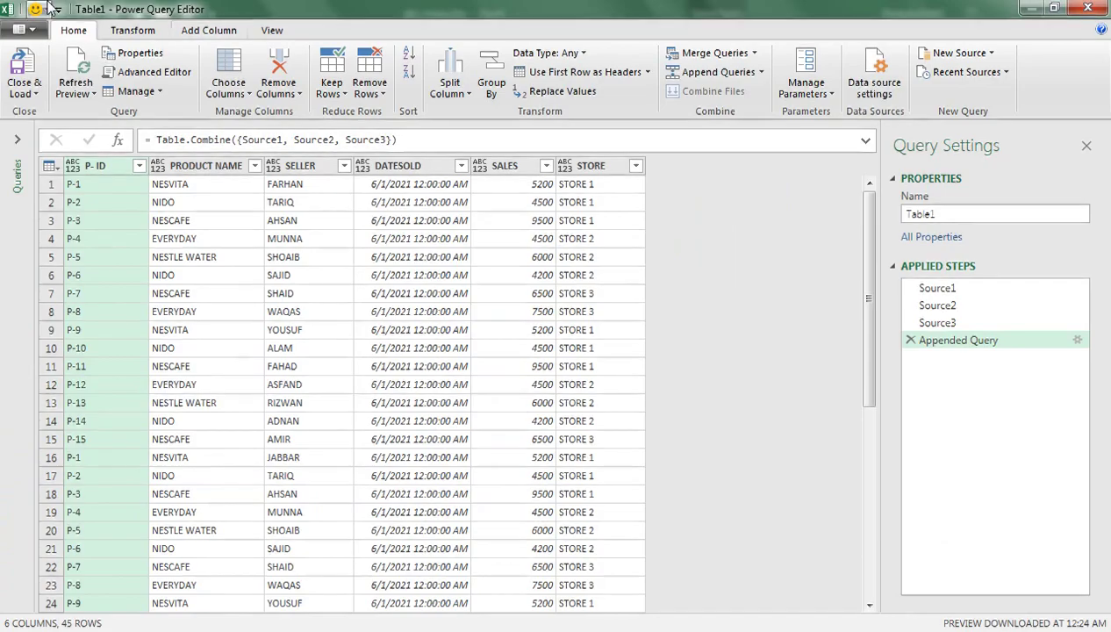
Maximize the Power Query Editor and open the Close & Load options.
mouse_move(128, 8)
left_mouse_down()
mouse_move(399, 59)
mouse_move(347, 91)
left_mouse_up()
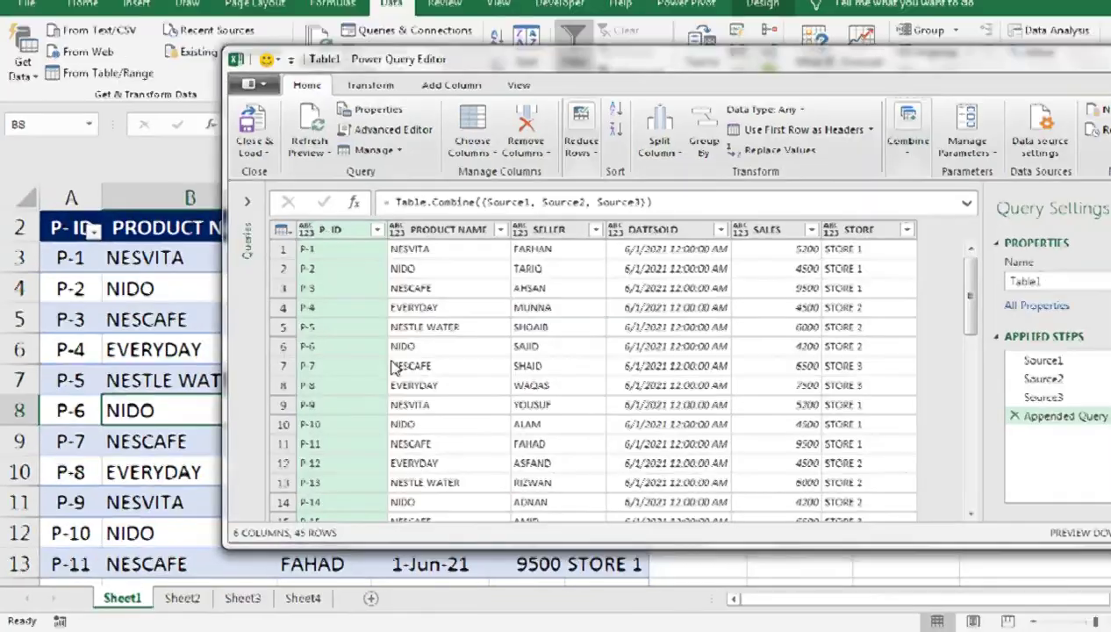
key("super+Up")
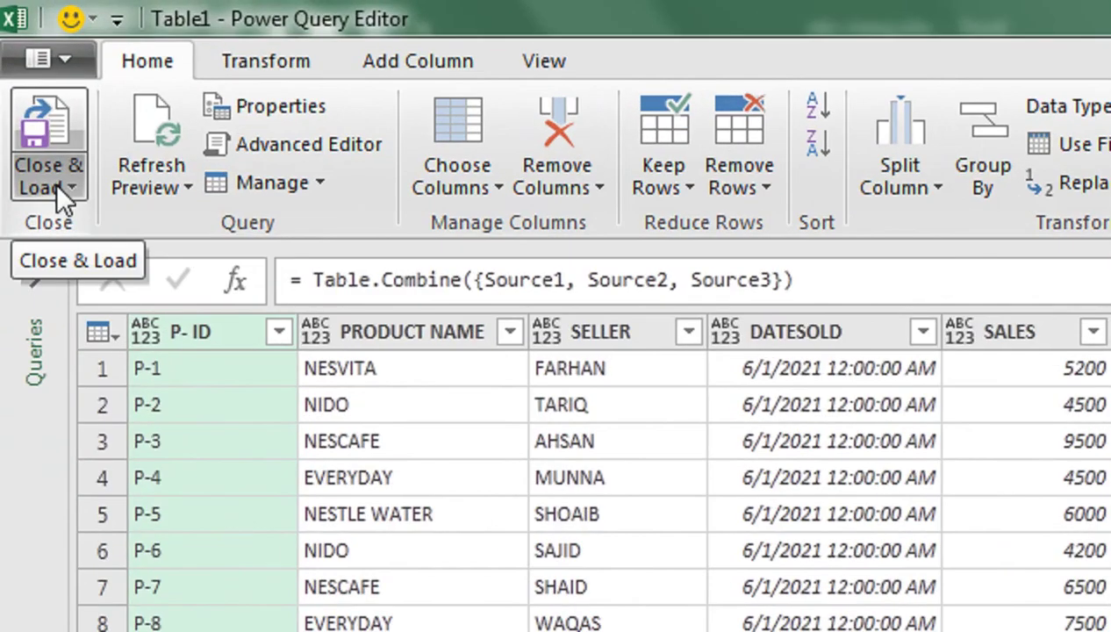
left_click(42, 126)
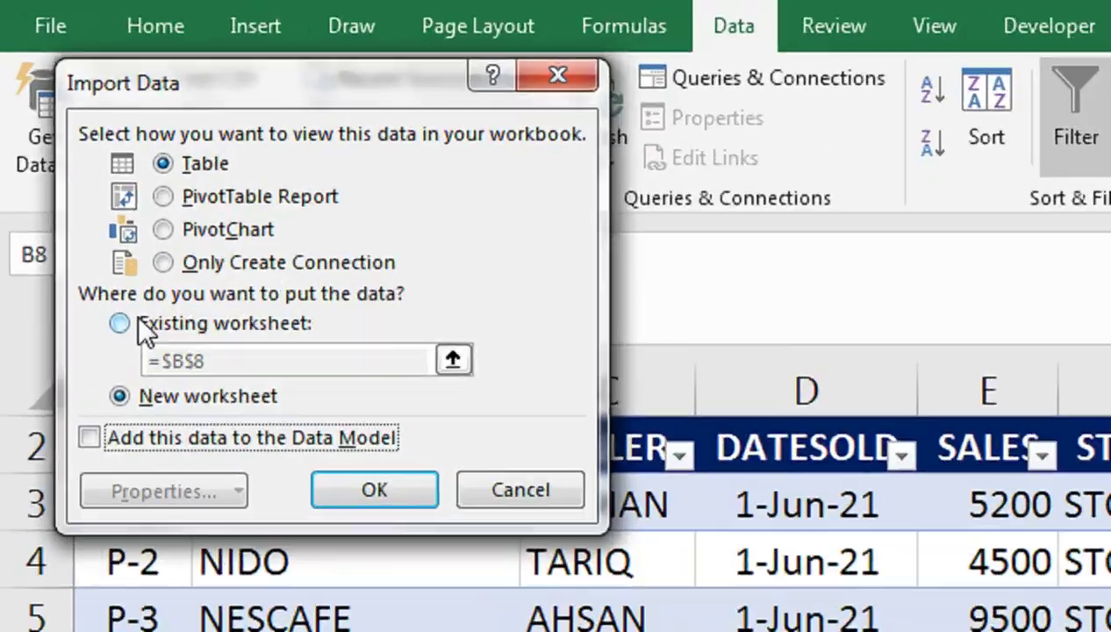
Load the combined query as a table to an existing worksheet, Sheet4 cell A1.
left_click(137, 323)
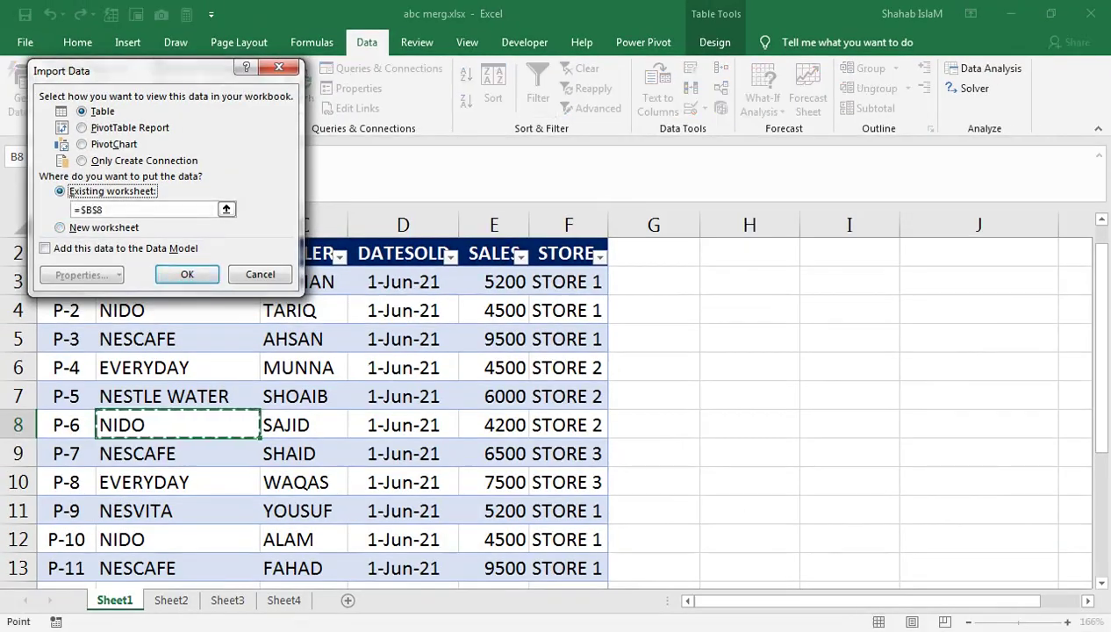
left_click(283, 600)
mouse_move(105, 80)
left_mouse_down()
mouse_move(306, 107)
mouse_move(317, 192)
left_mouse_up()
left_click(78, 246)
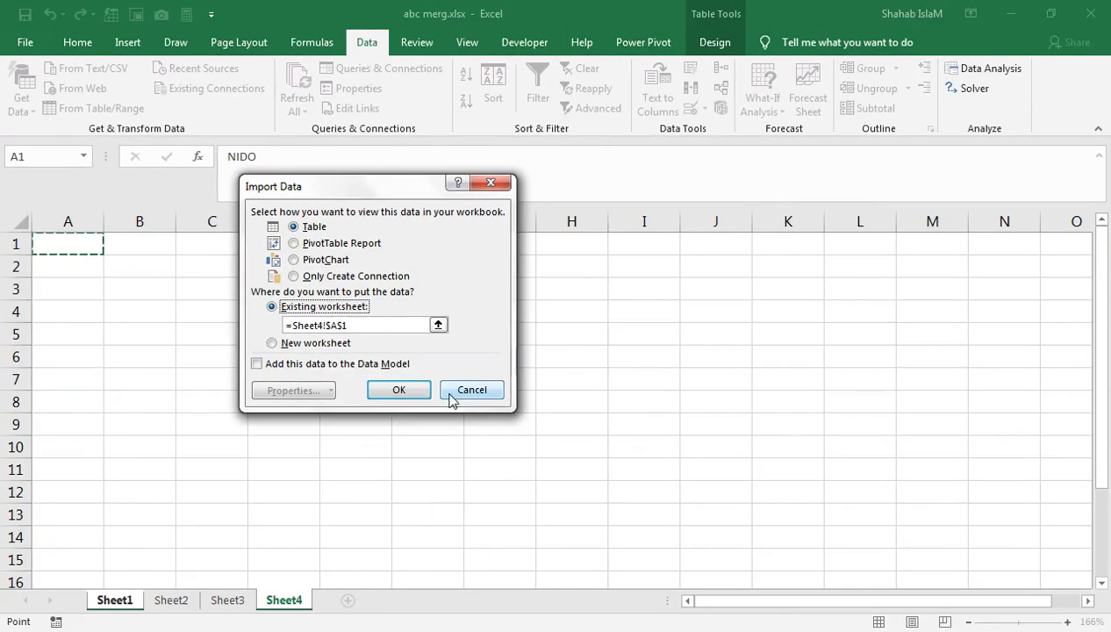
left_click(414, 390)
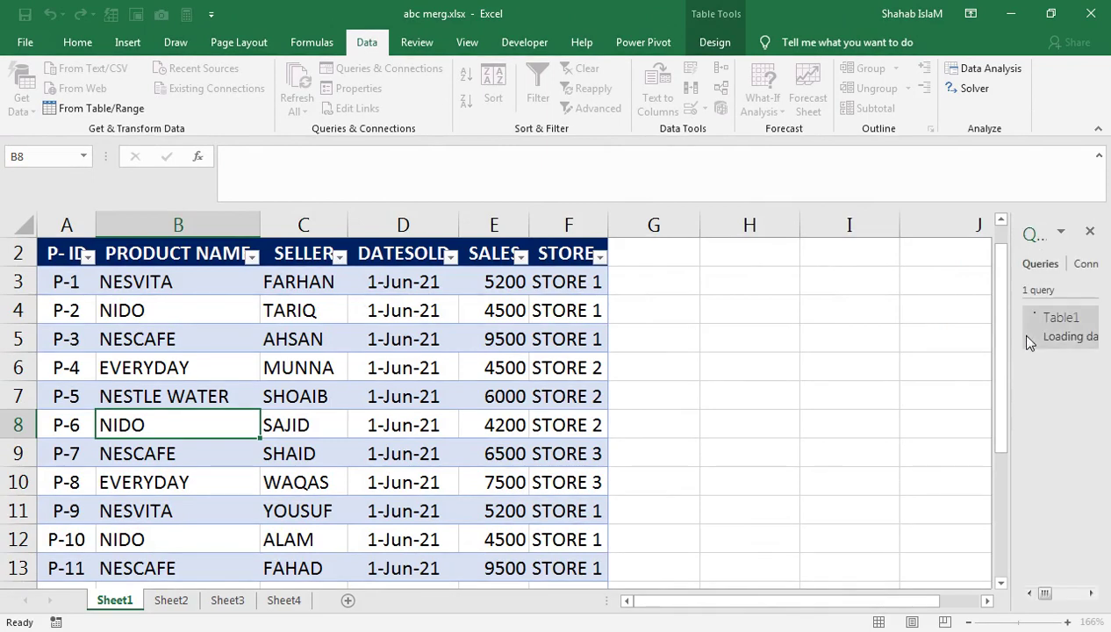
left_click_drag(1012, 325, 823, 337)
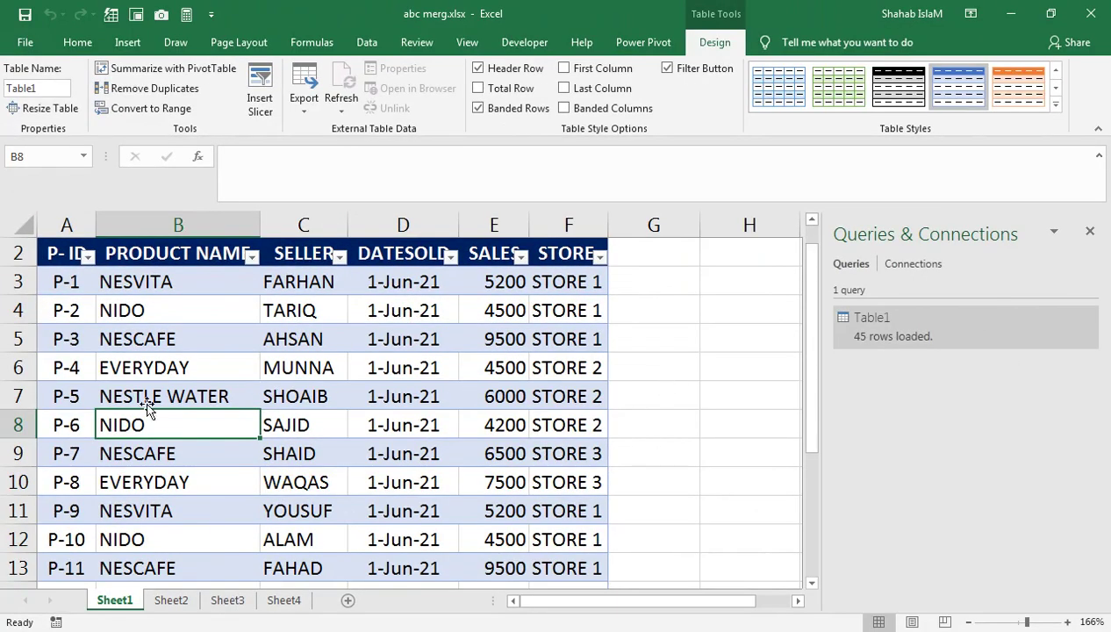
Widen the Queries & Connections pane and view the loaded Table1_2 on Sheet4.
mouse_move(145, 395)
left_mouse_down()
mouse_move(159, 590)
mouse_move(211, 185)
left_mouse_up()
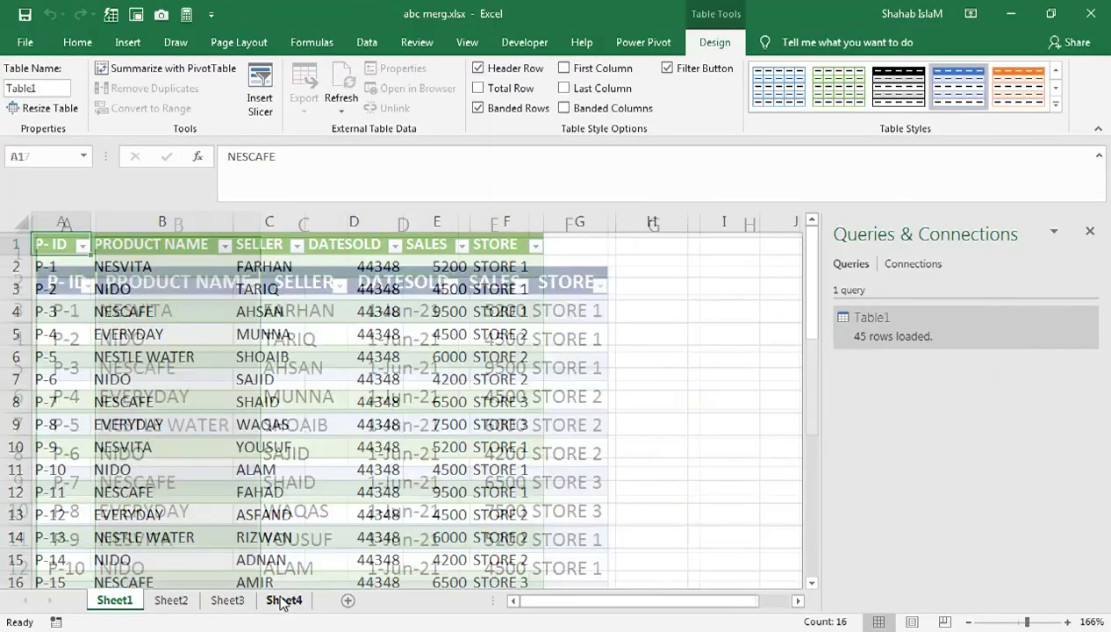
left_click(536, 569)
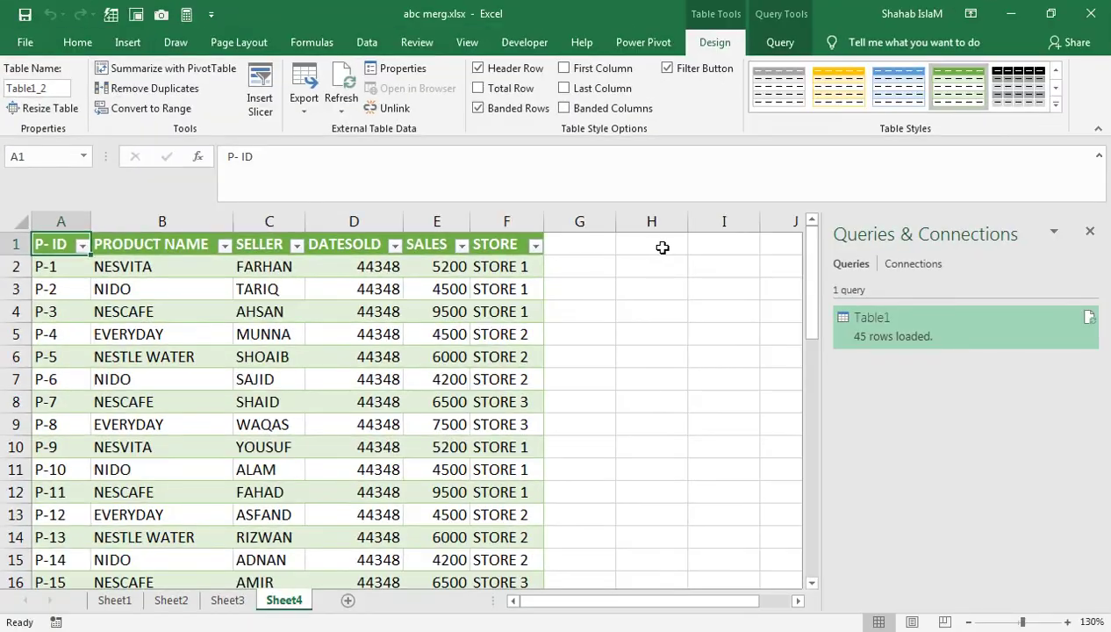
left_click_drag(815, 260, 826, 523)
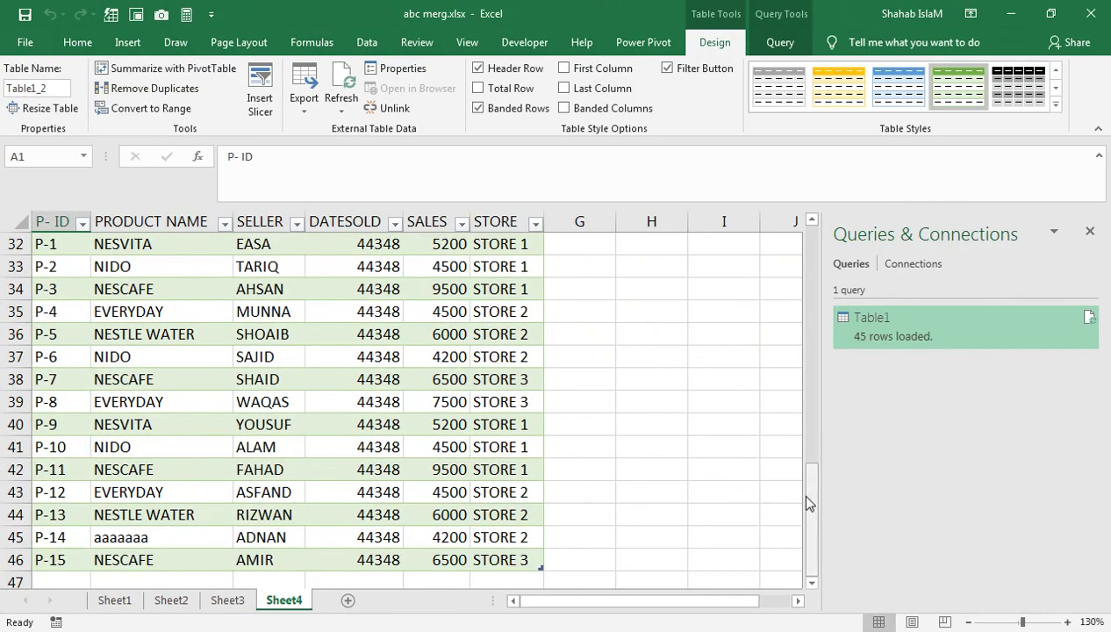
left_click(807, 495)
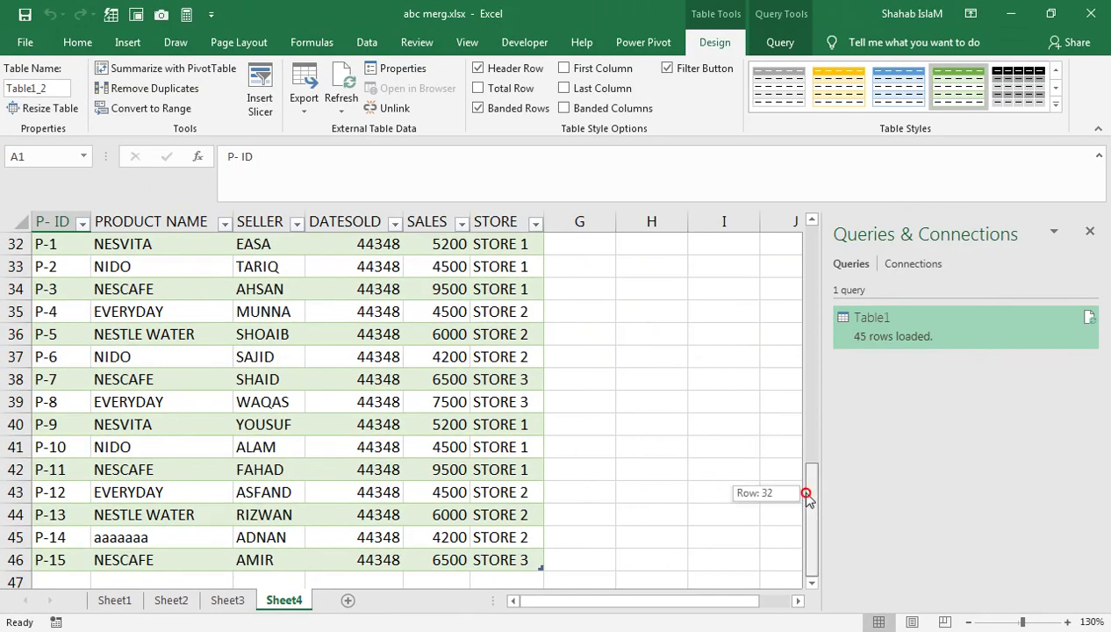
left_click_drag(806, 495, 813, 372)
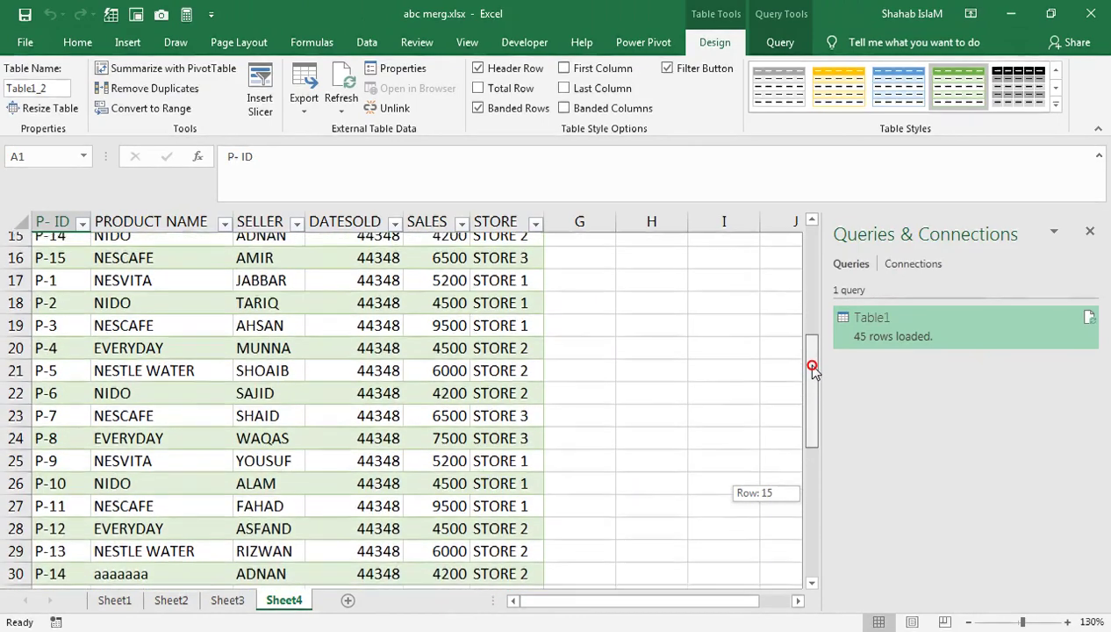
left_click_drag(812, 373, 812, 361)
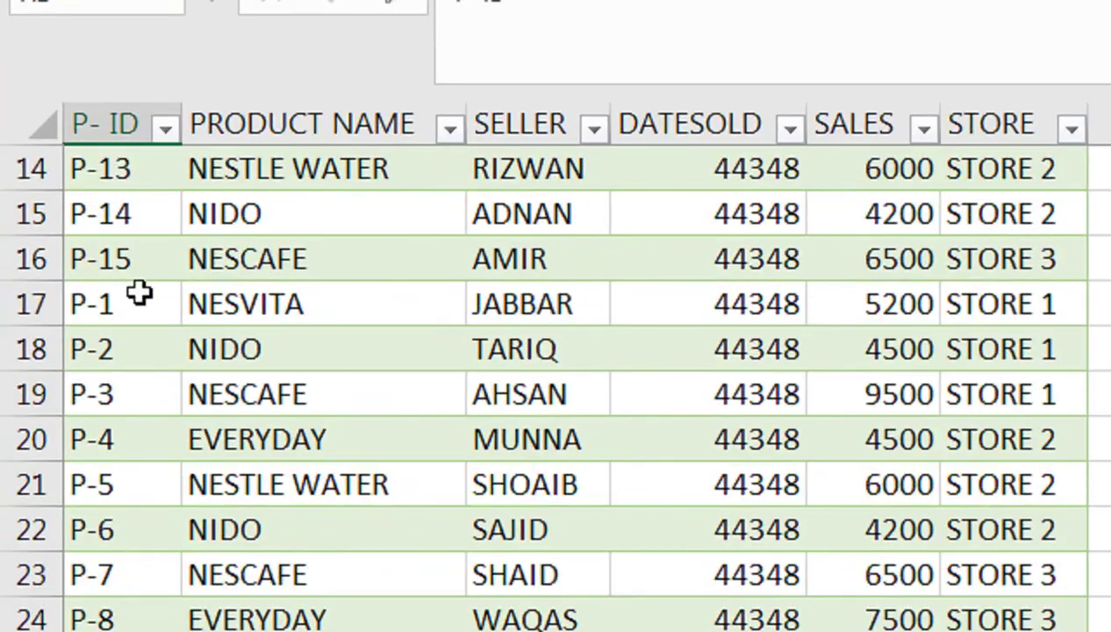
left_click(527, 303)
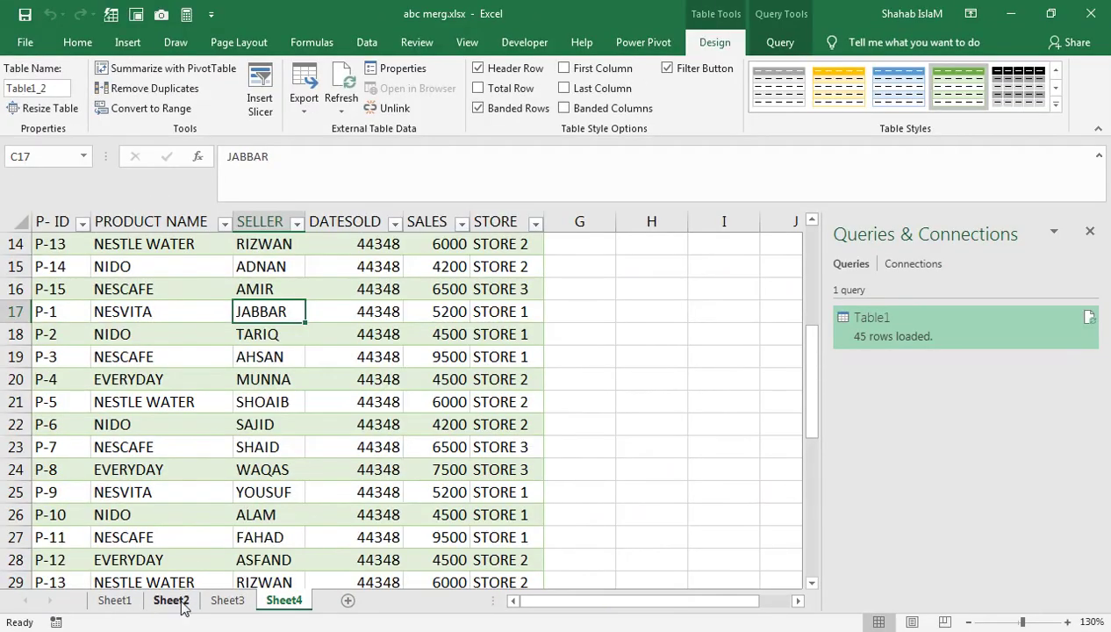
left_click(180, 602)
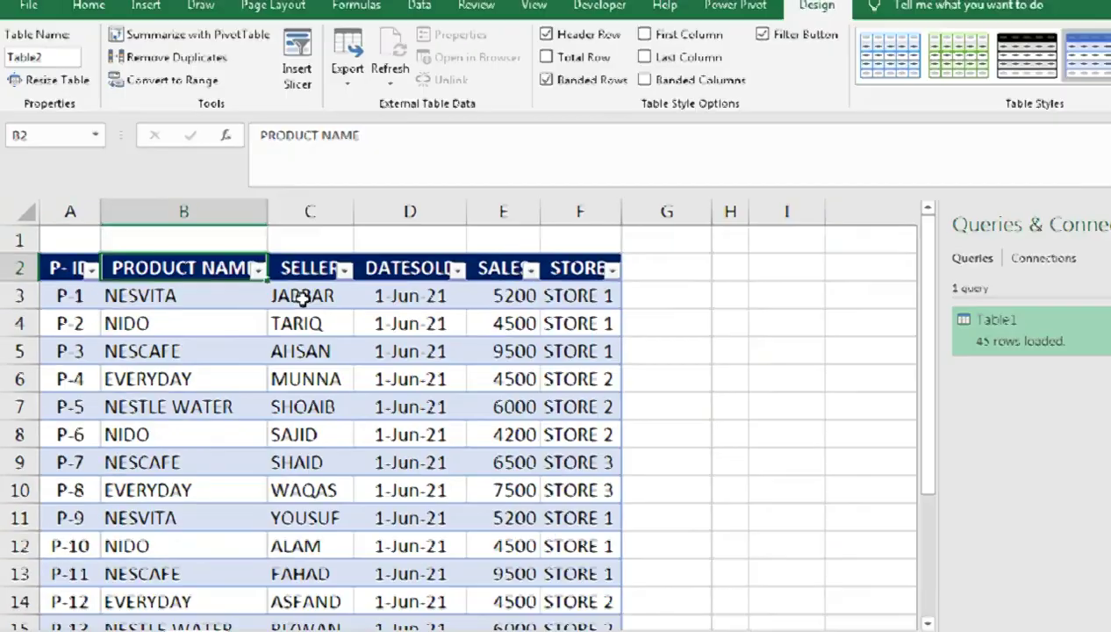
left_click(272, 600)
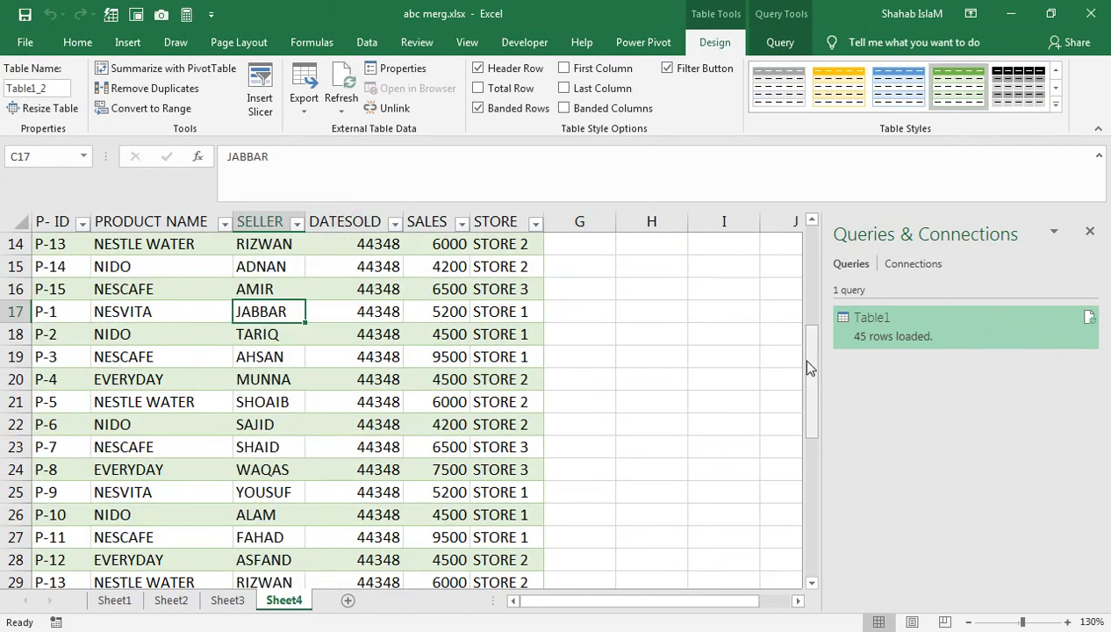
left_click_drag(812, 369, 817, 253)
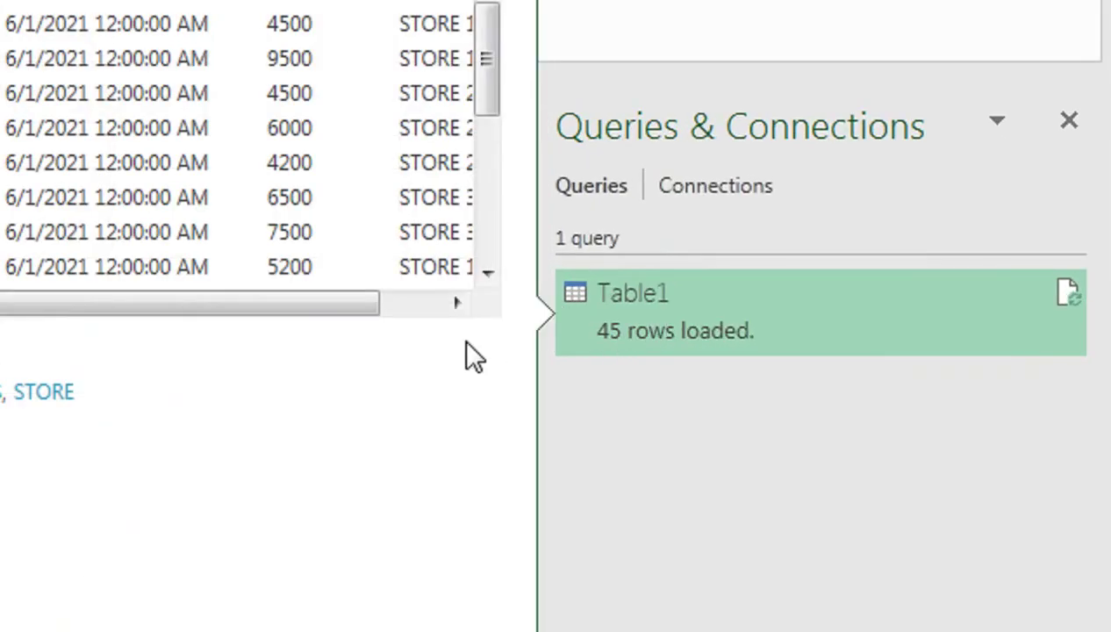
right_click(662, 332)
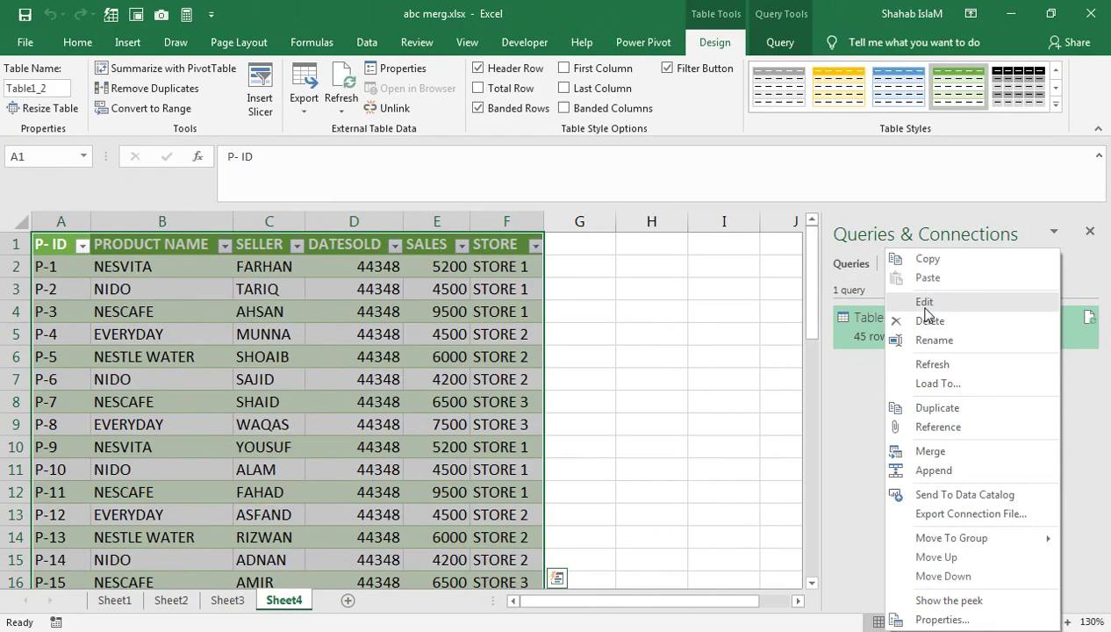
Edit the Table1 query to make DATESOLD a Date column, then close and reload it.
left_click(925, 303)
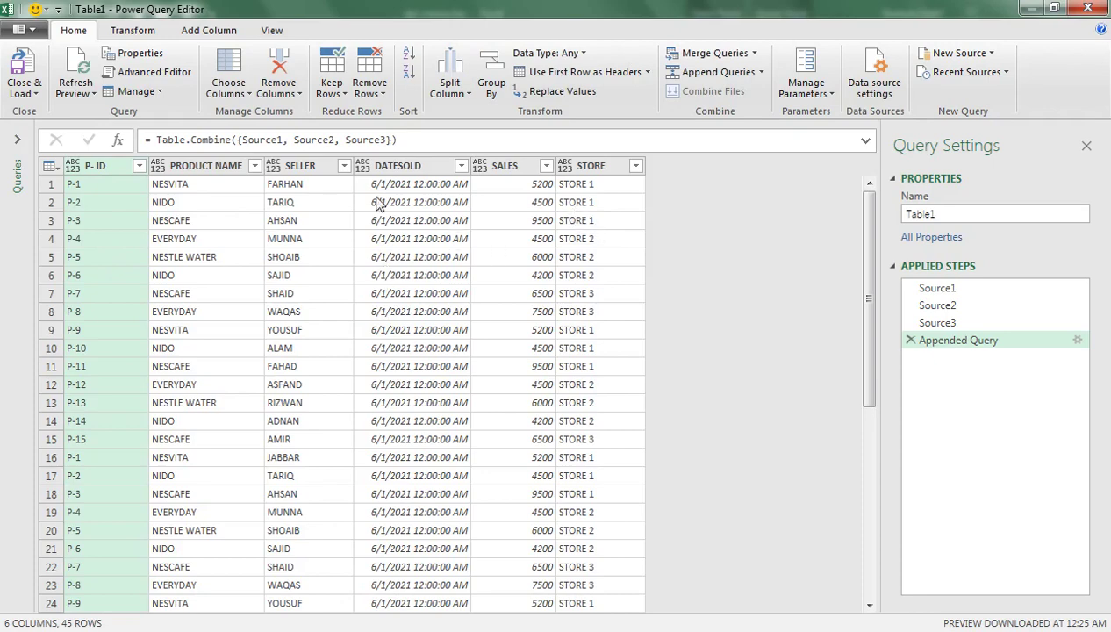
left_click(395, 166)
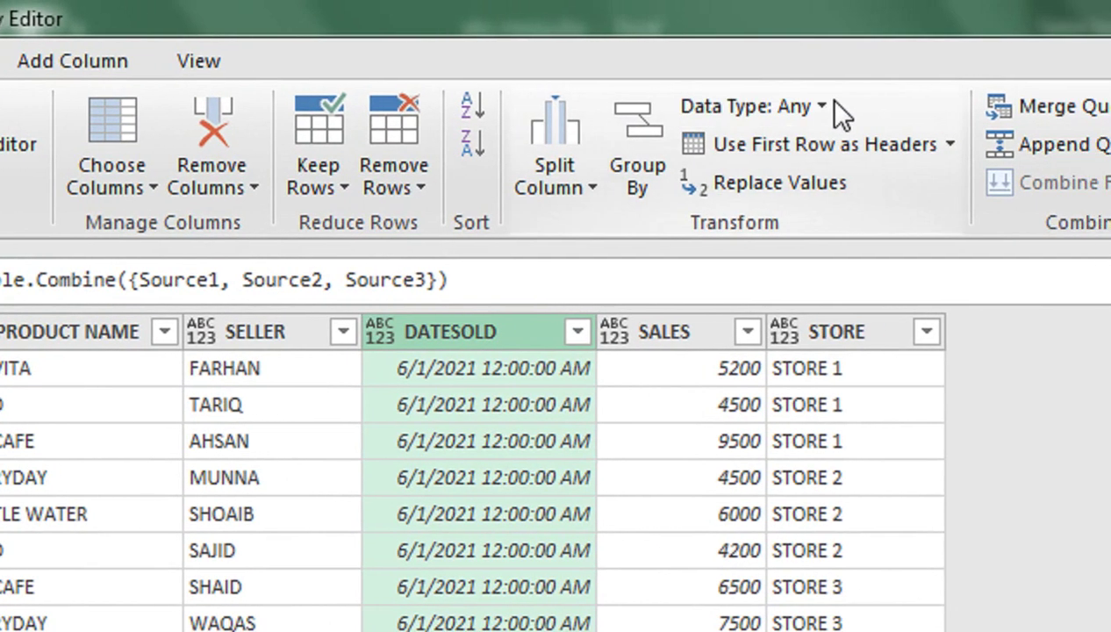
left_click(847, 107)
left_click(814, 351)
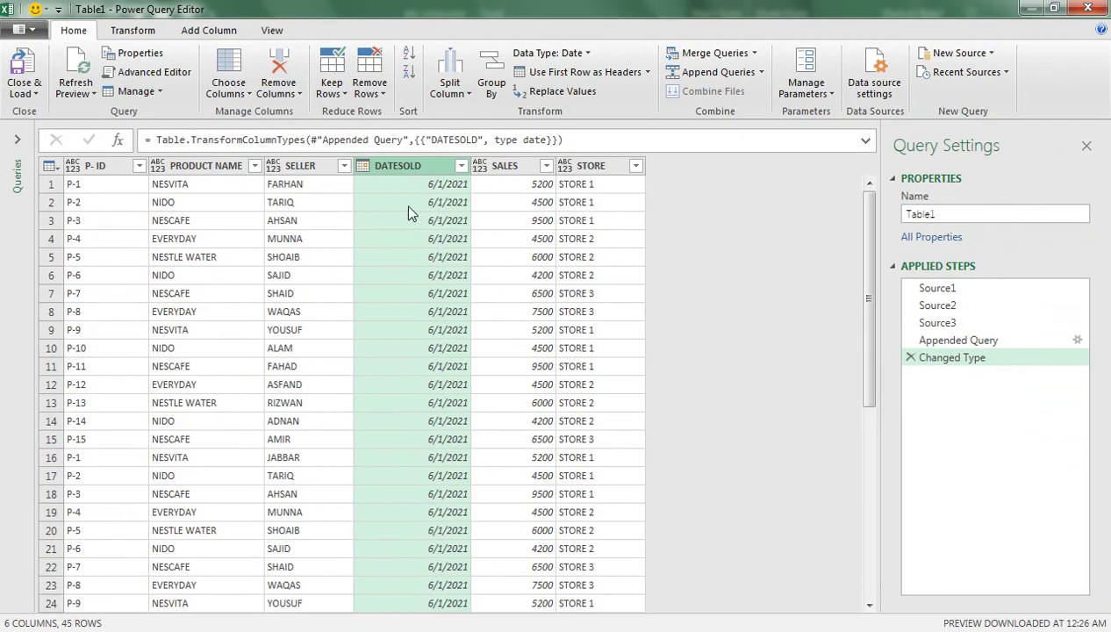
left_click(24, 93)
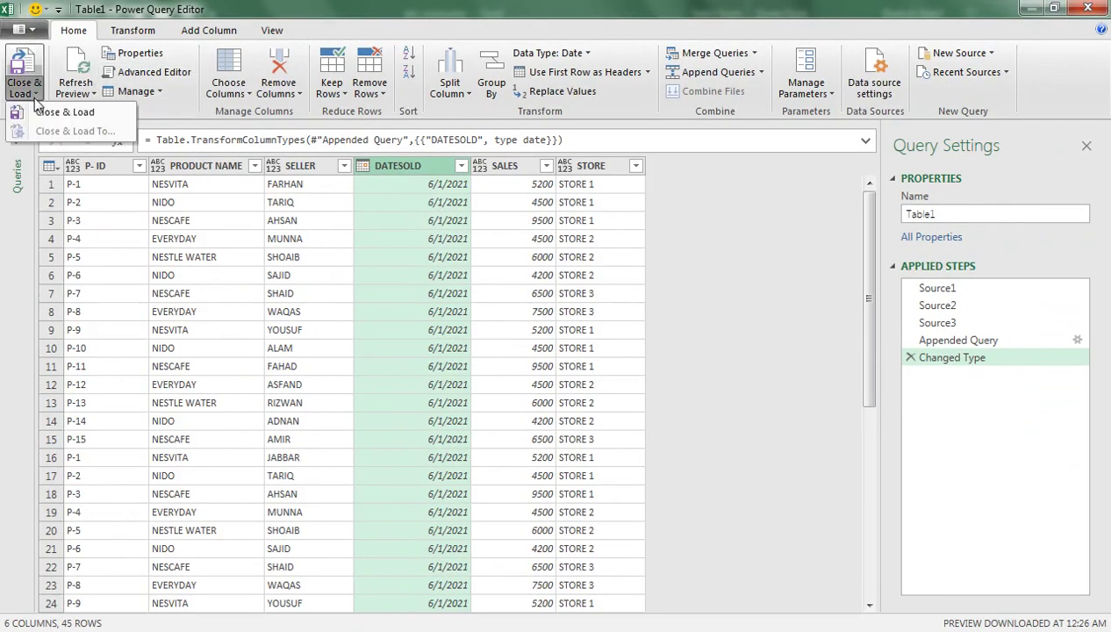
left_click(35, 108)
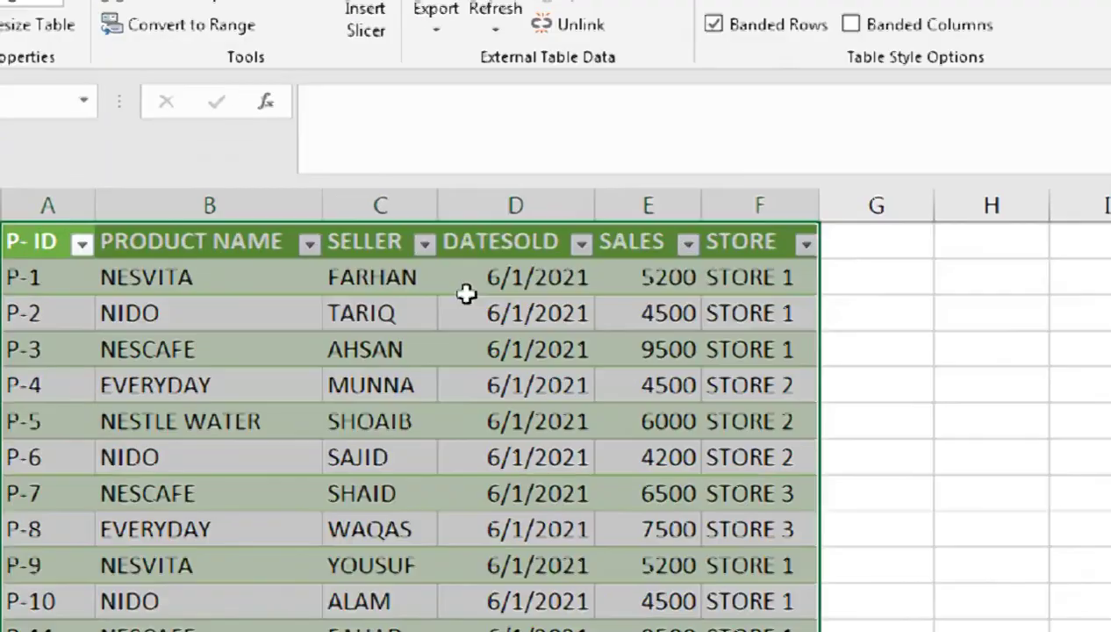
Select cell D2 to confirm DATESOLD now shows a date like 6/1/2021.
left_click(326, 273)
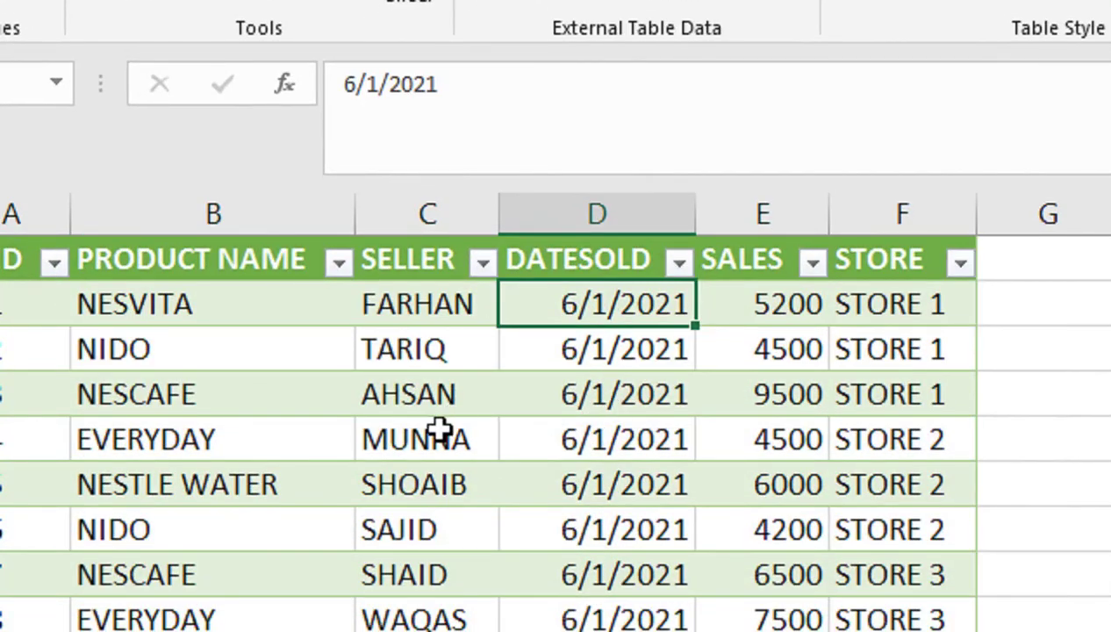